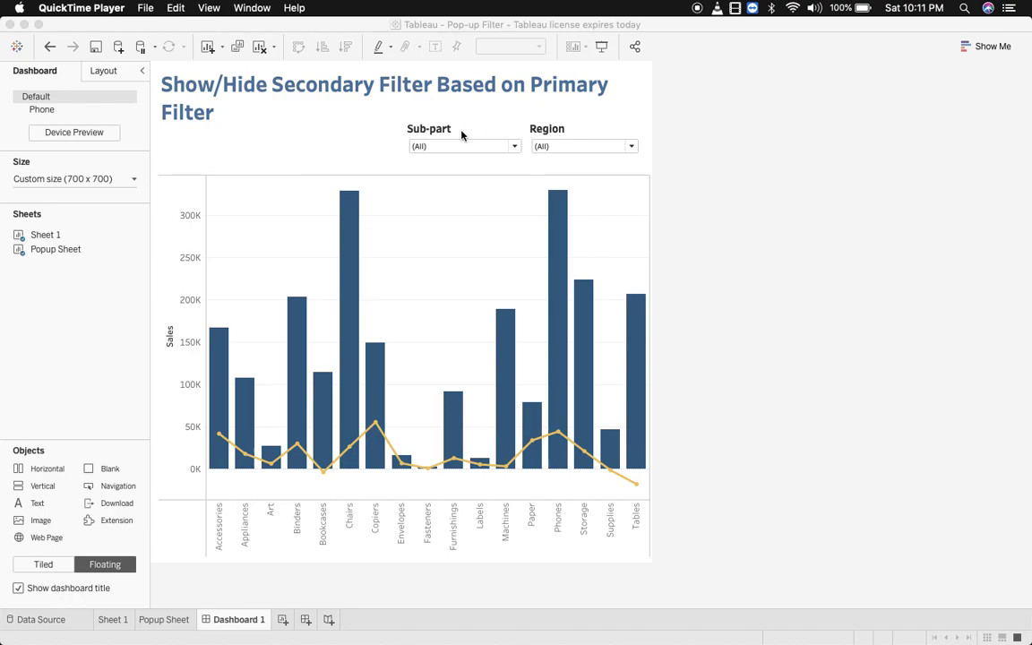
- Test the Region filter by unchecking and re-checking Central to watch the Sub-part filter
click(618, 153)
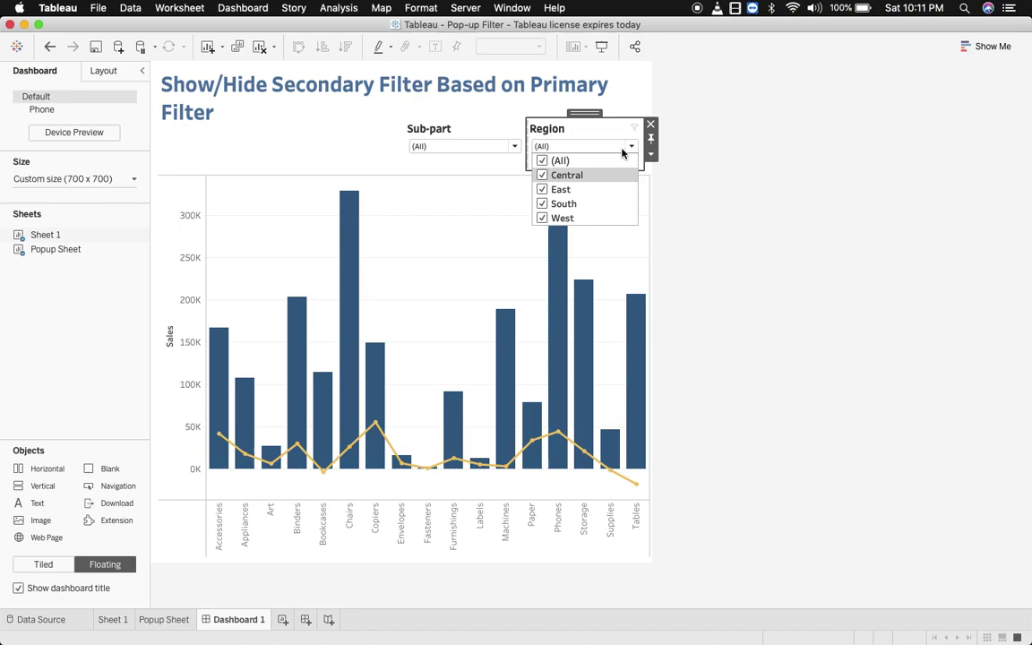
click(543, 177)
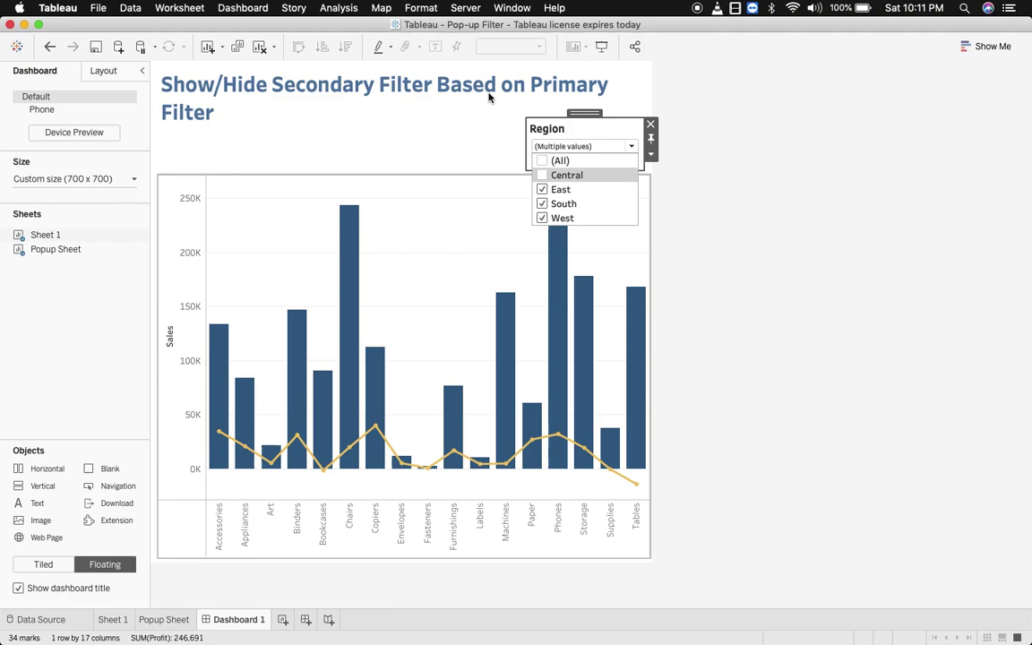
click(452, 135)
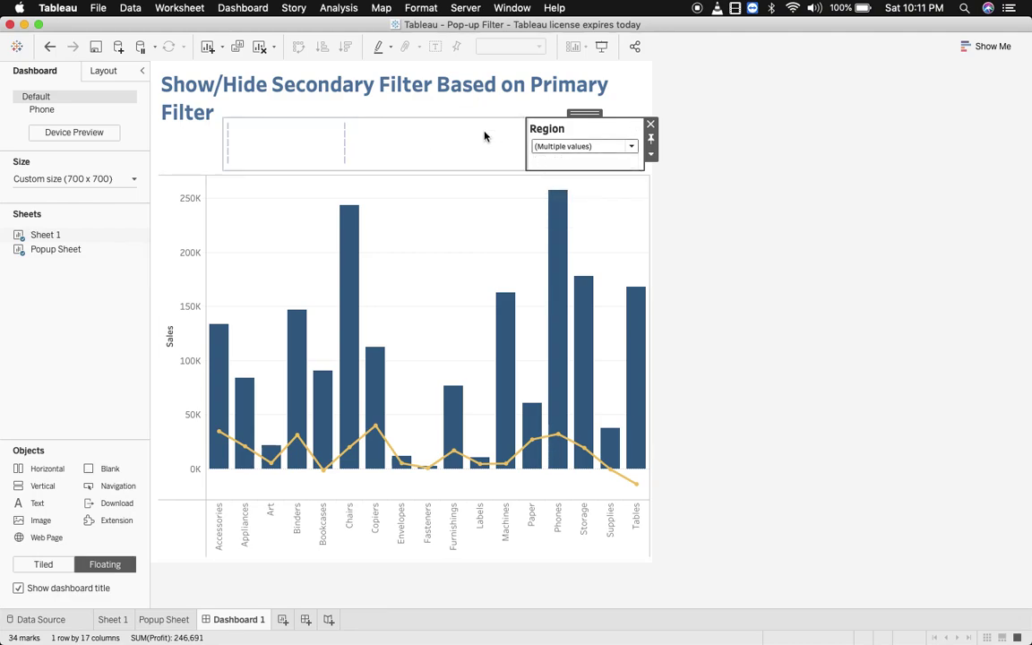
click(591, 148)
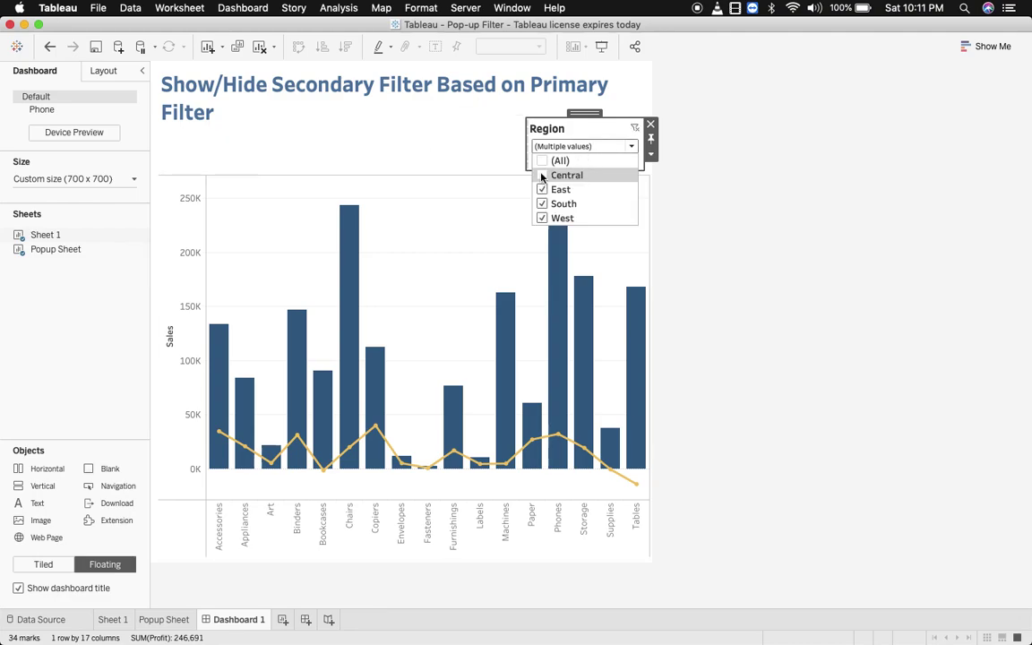
click(541, 177)
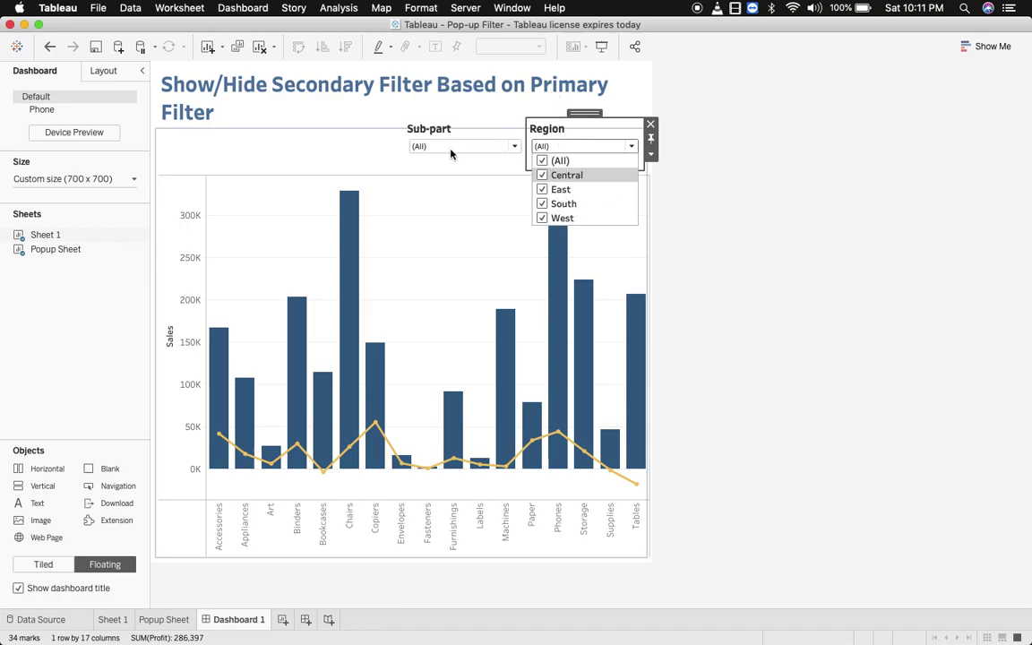
click(737, 203)
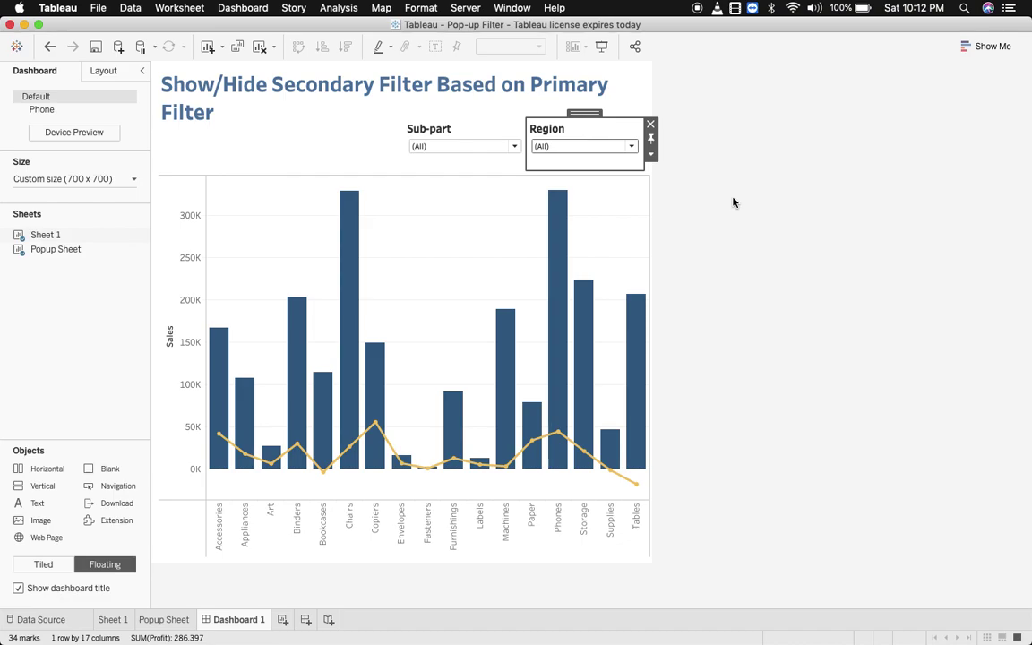
- Create Sheet 3 charting SUM(Sales) by Sub-Category
click(282, 620)
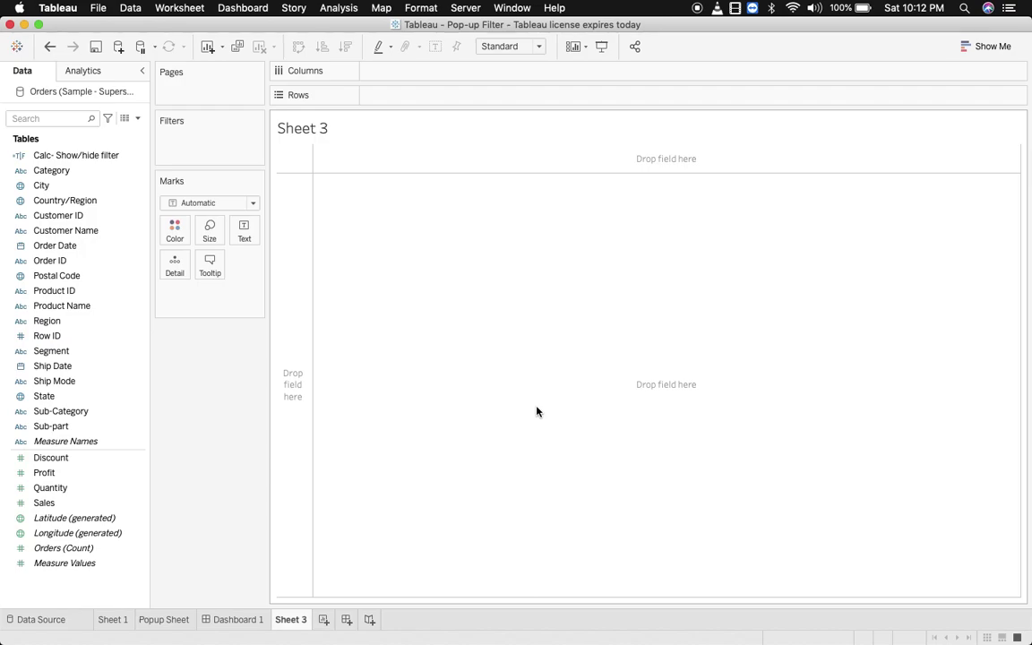
double_click(56, 502)
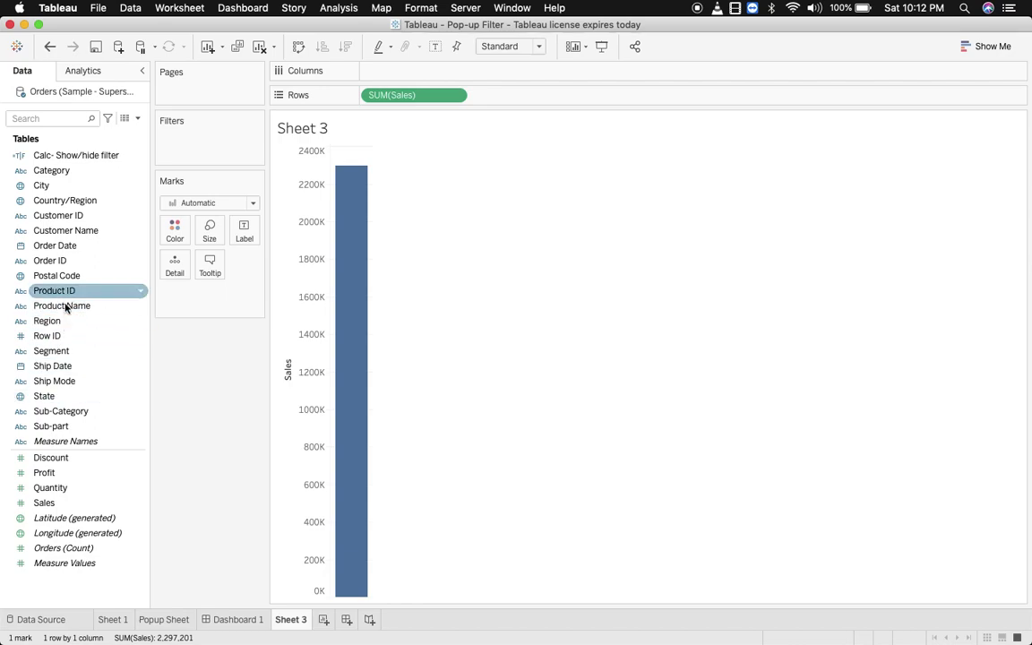
double_click(65, 413)
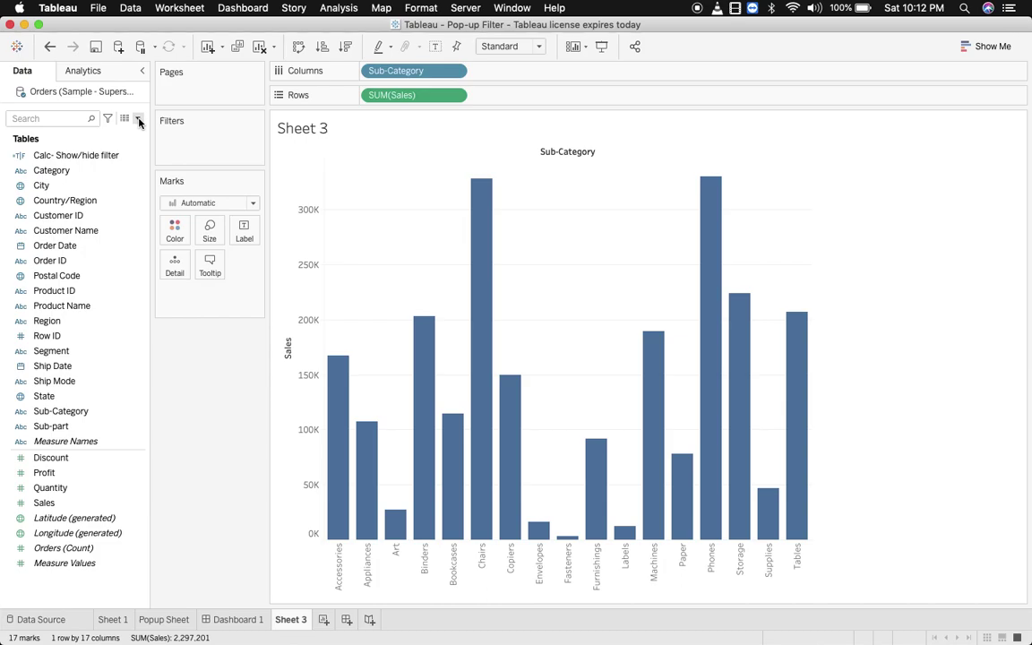
- Show filter cards for the Region and Sub-part fields
right_click(59, 322)
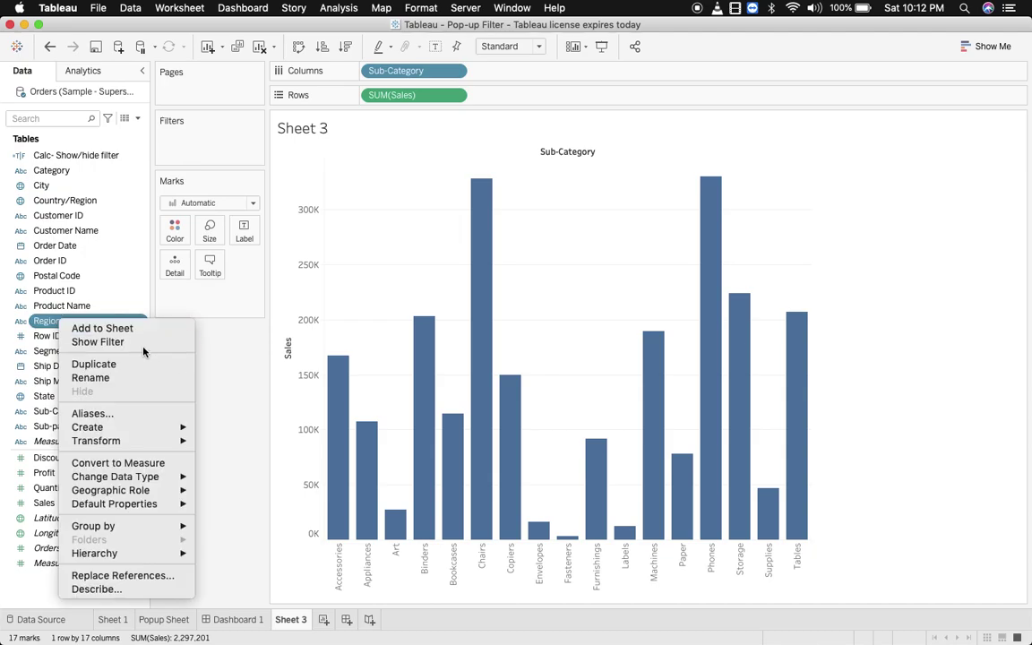
click(106, 342)
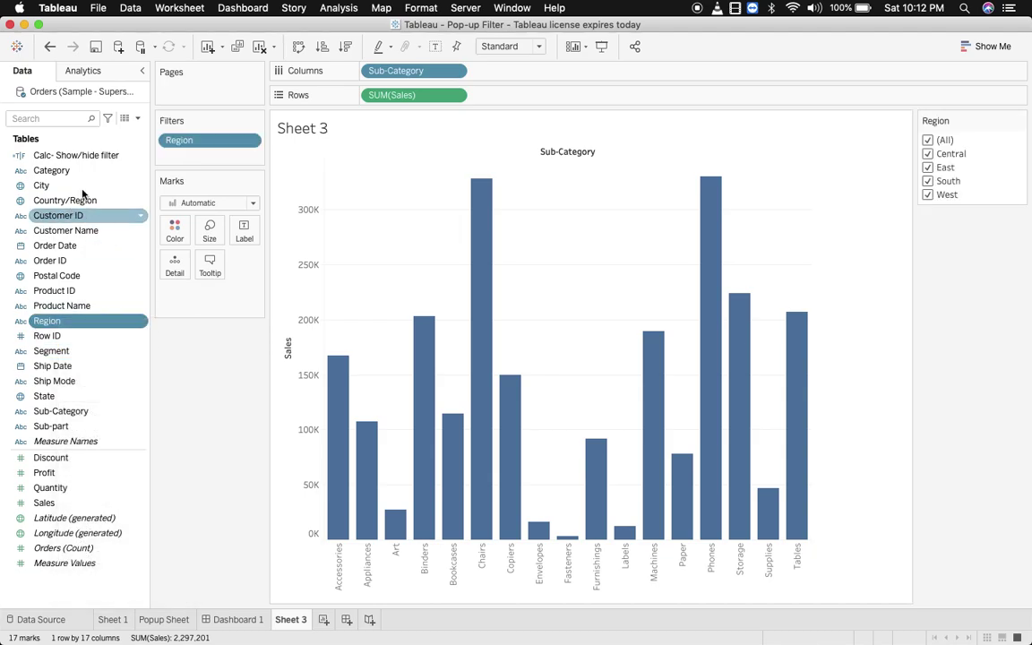
right_click(70, 426)
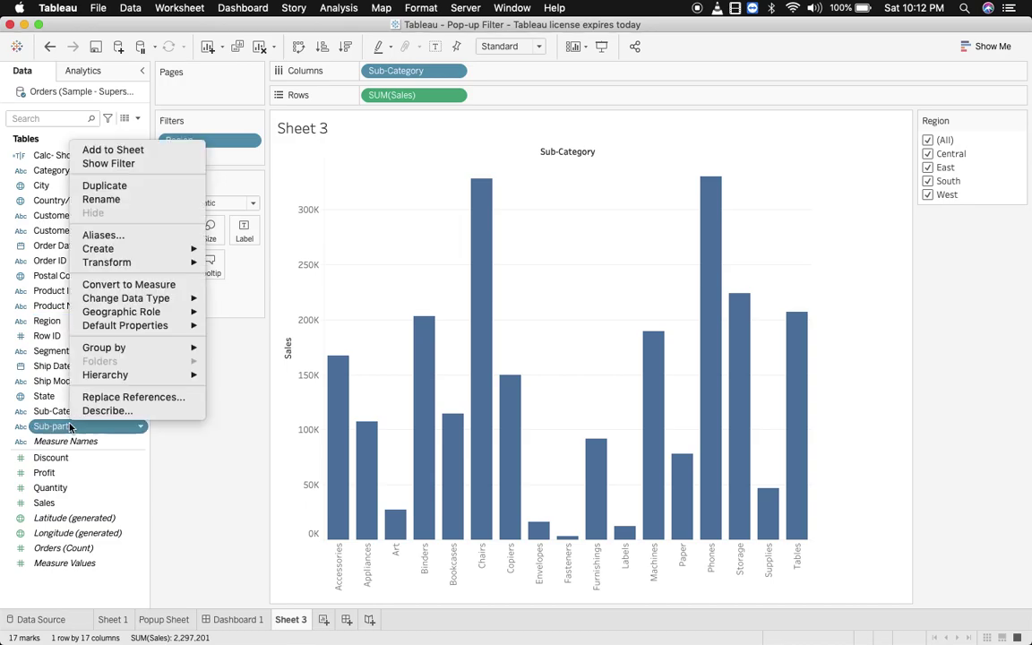
click(109, 164)
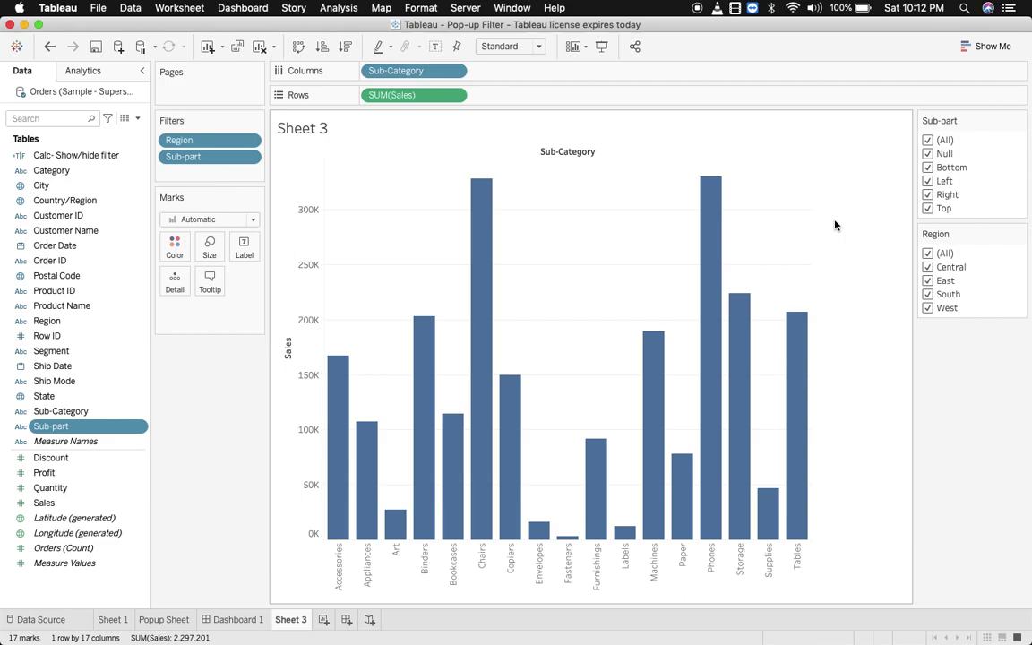
- Create Sheet 4 and enter an inline AVG(0) calculation on the Columns shelf
click(323, 619)
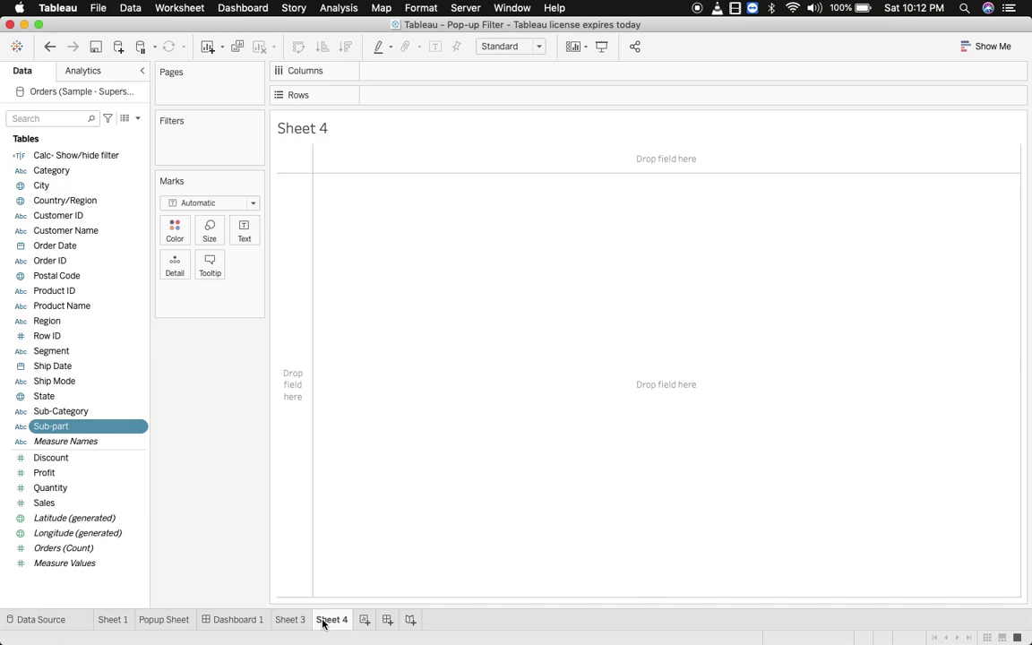
double_click(384, 80)
text(avg)
key(Return)
text(0)
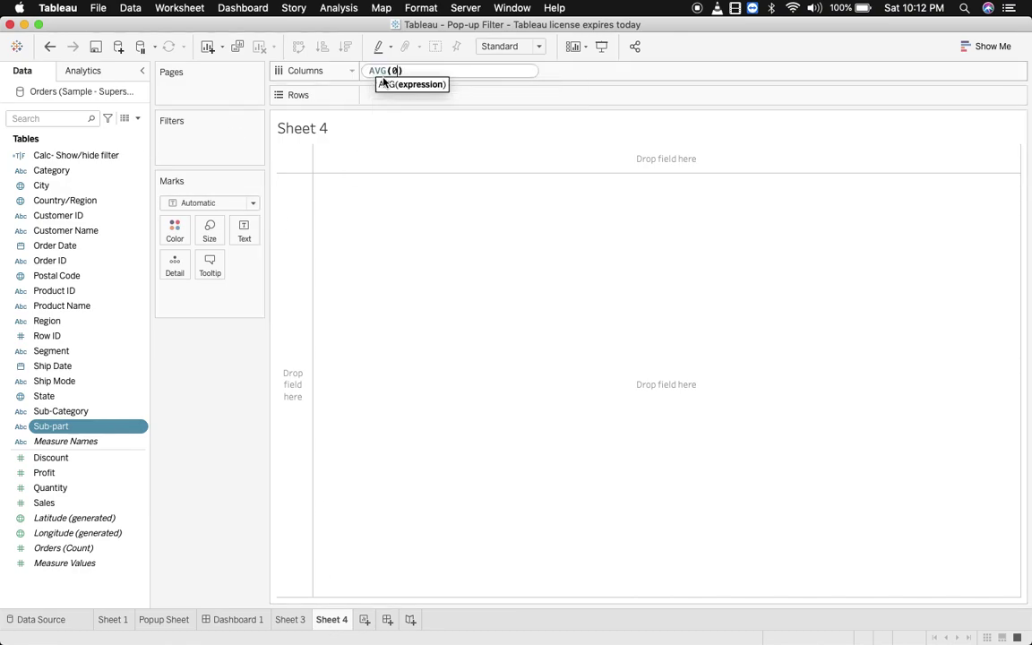
key(Return)
- Enter AVG(0) on the Rows shelf as well
double_click(400, 97)
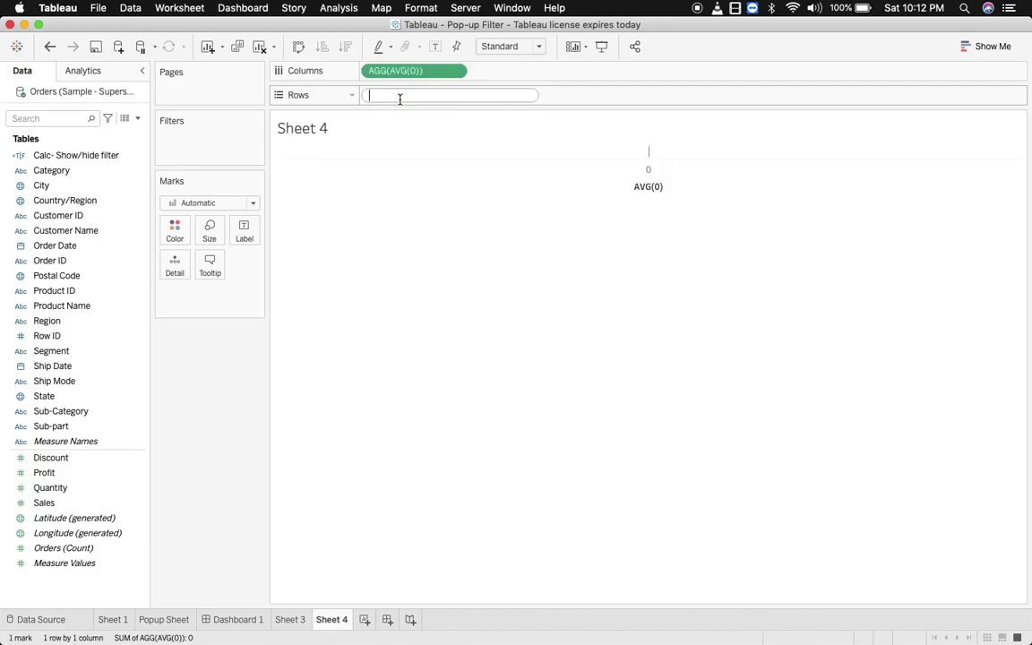
text(avg)
key(Return)
text(0)
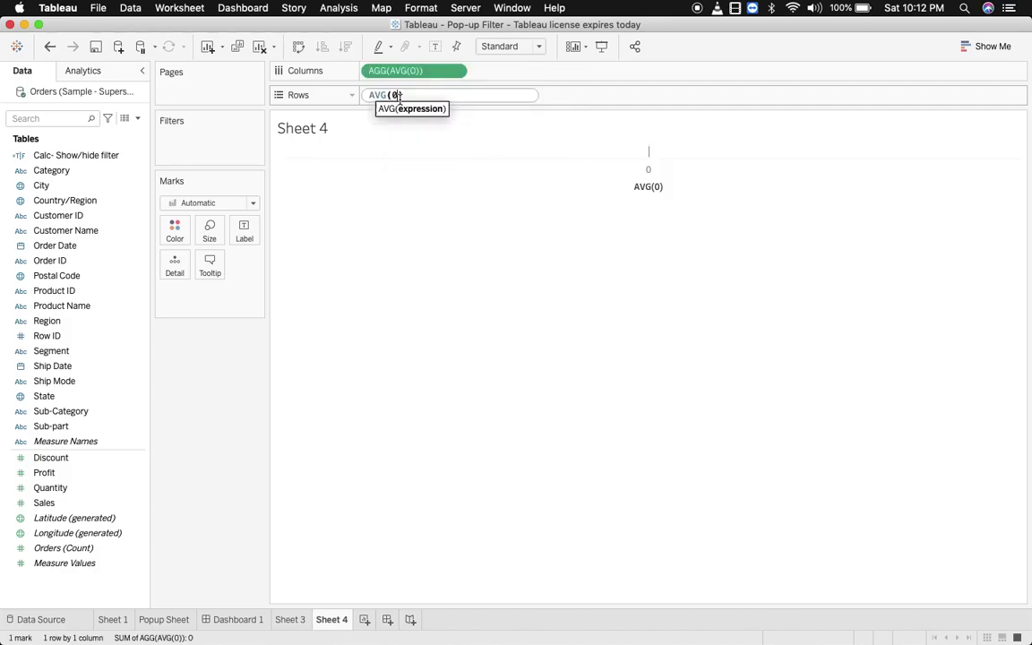
key(Return)
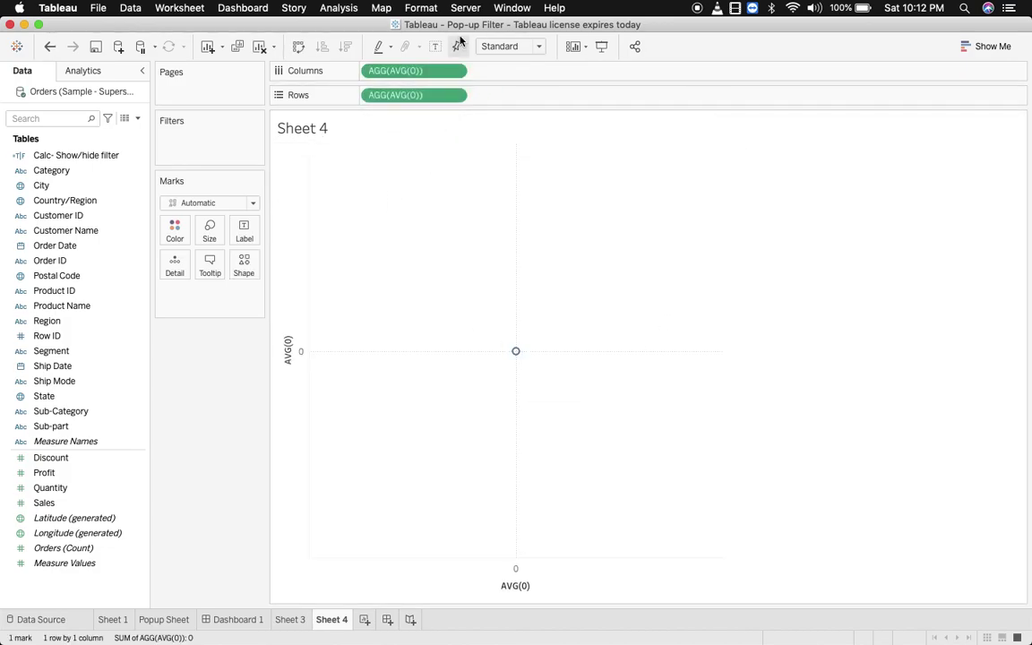
- Format the sheet's lines to remove grid lines, zero lines and axis rulers
click(414, 6)
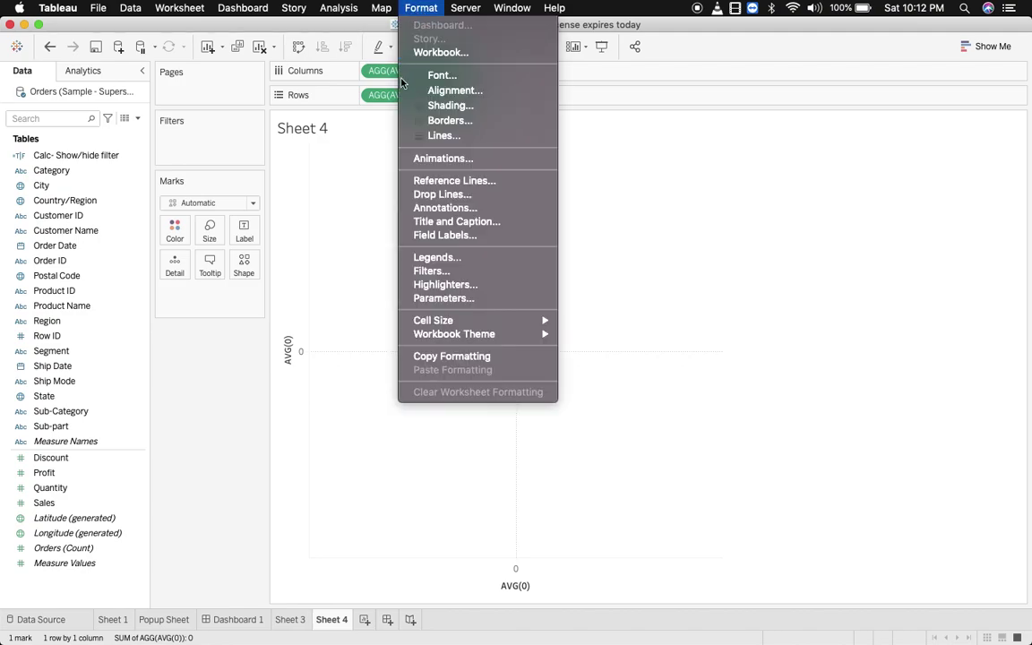
click(443, 136)
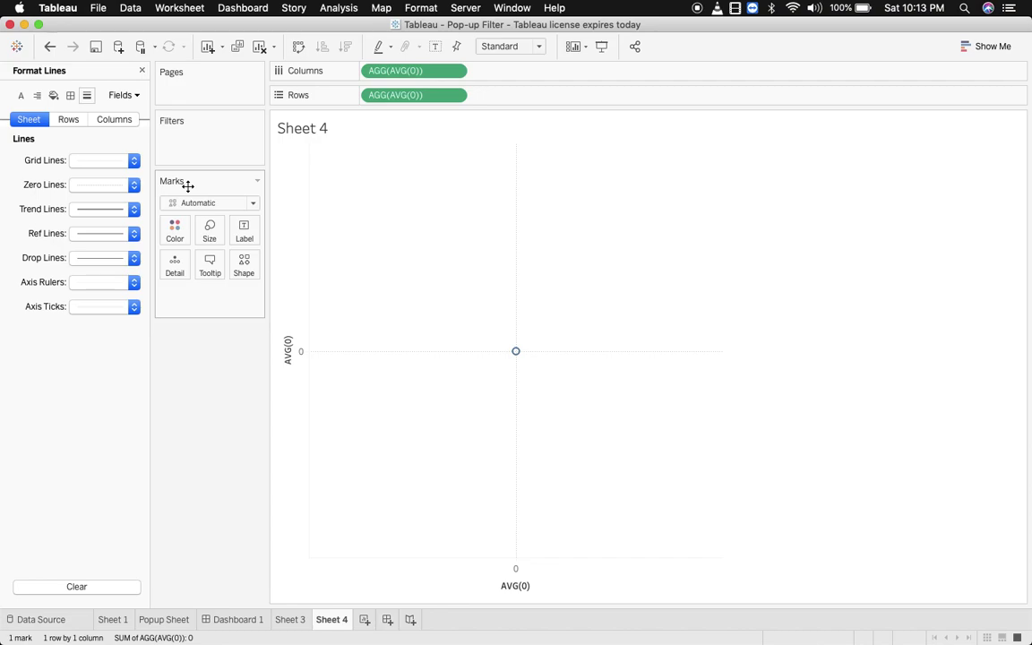
click(123, 161)
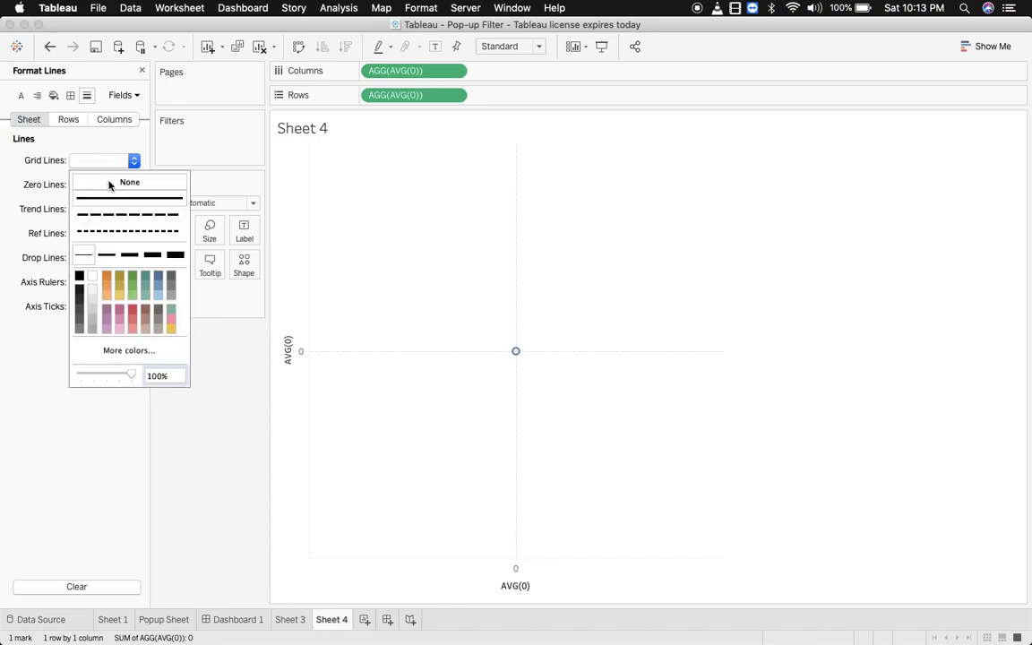
click(109, 184)
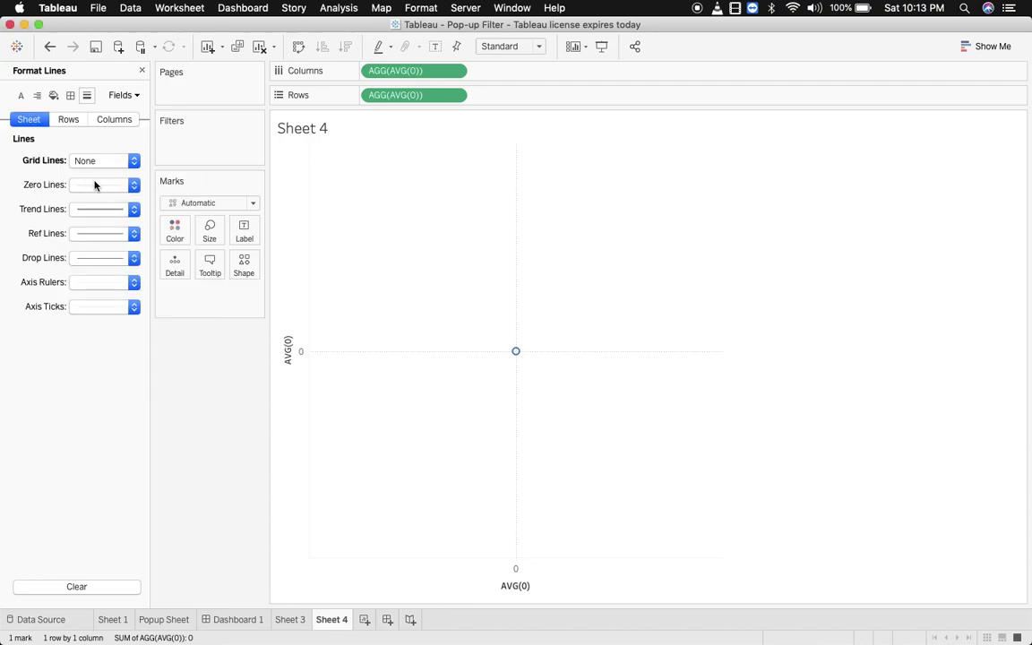
click(95, 184)
click(99, 205)
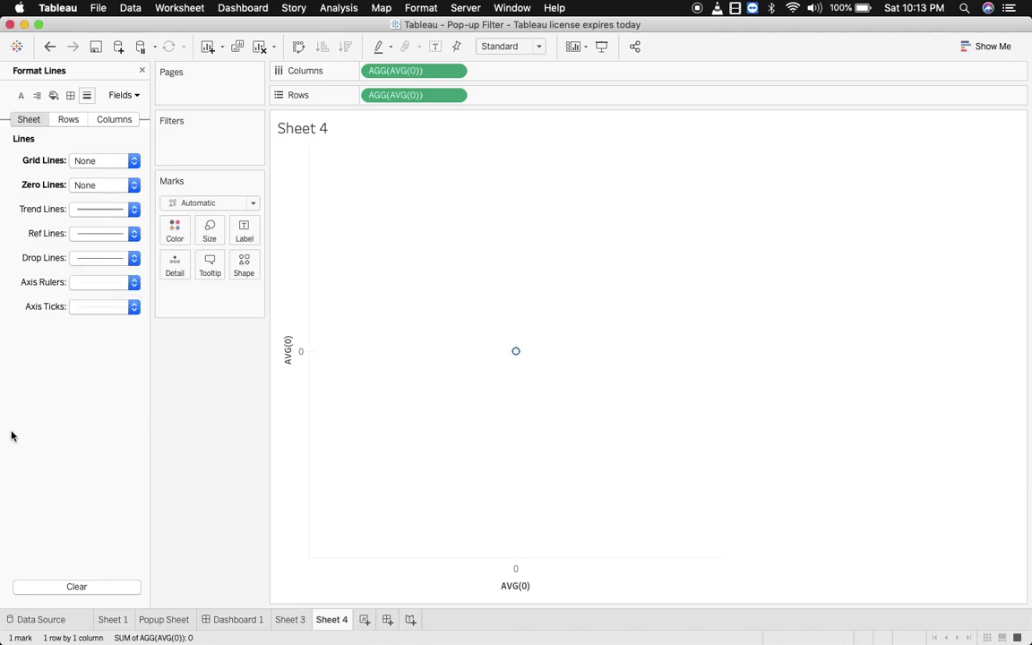
click(85, 283)
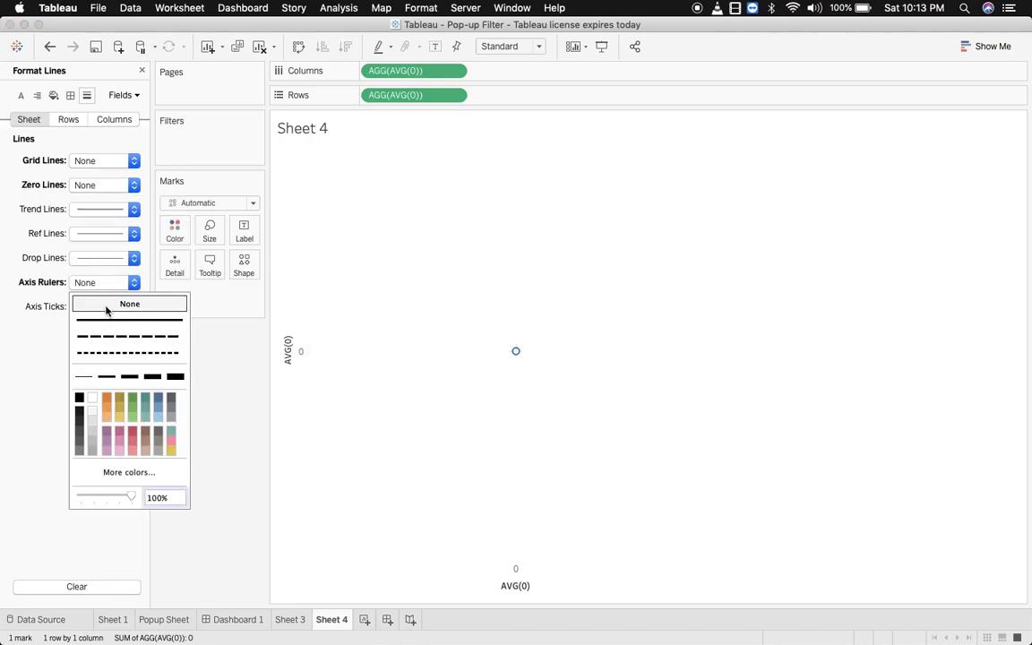
click(9, 357)
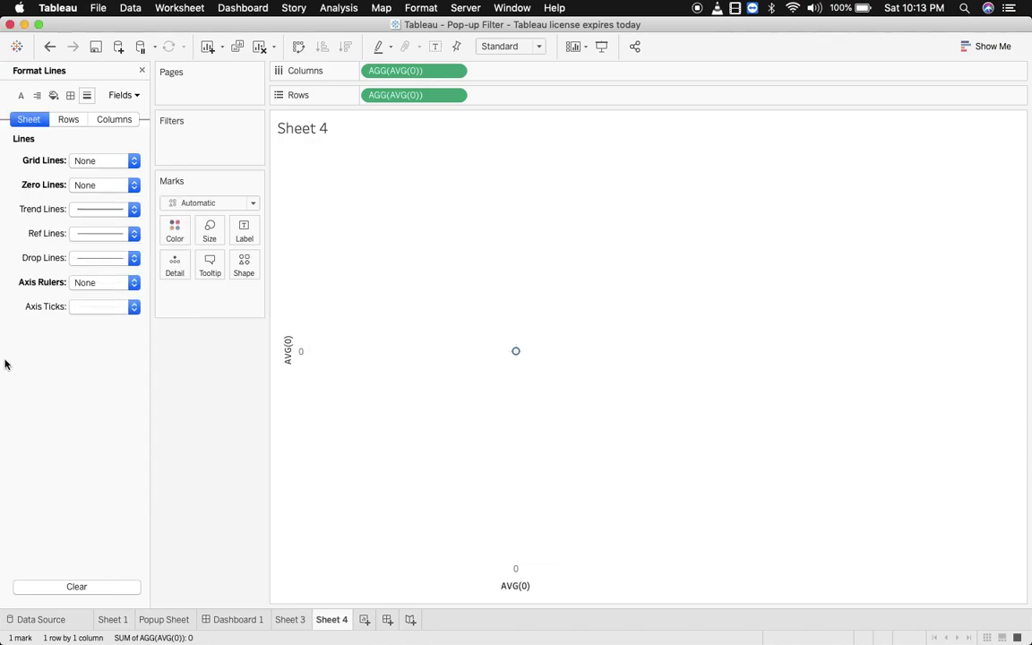
- Hide the headers of both AVG(0) axes
right_click(293, 354)
click(332, 429)
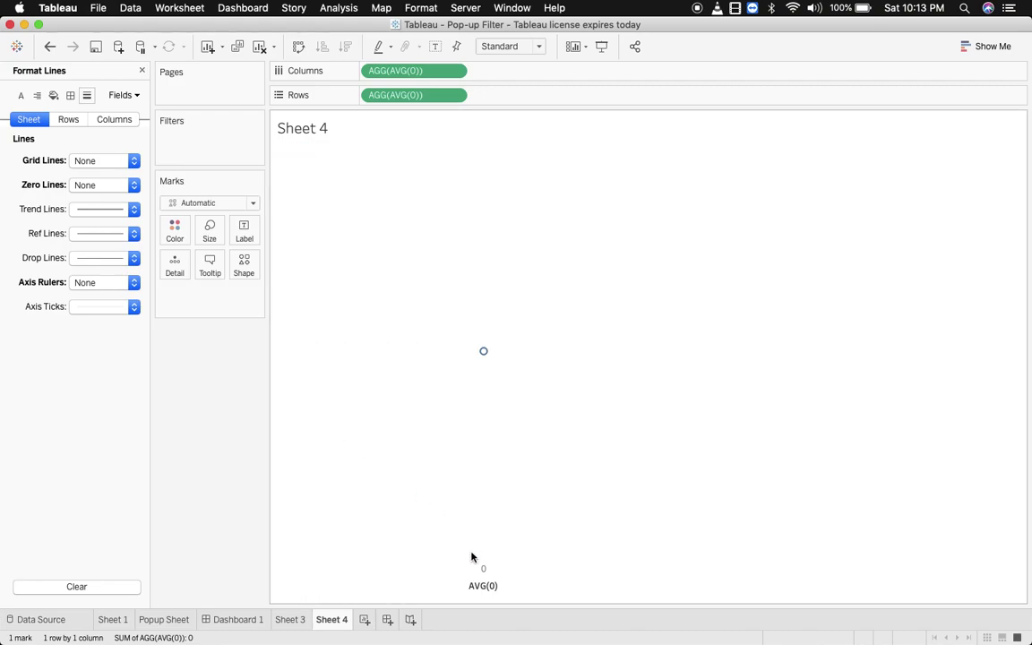
right_click(472, 586)
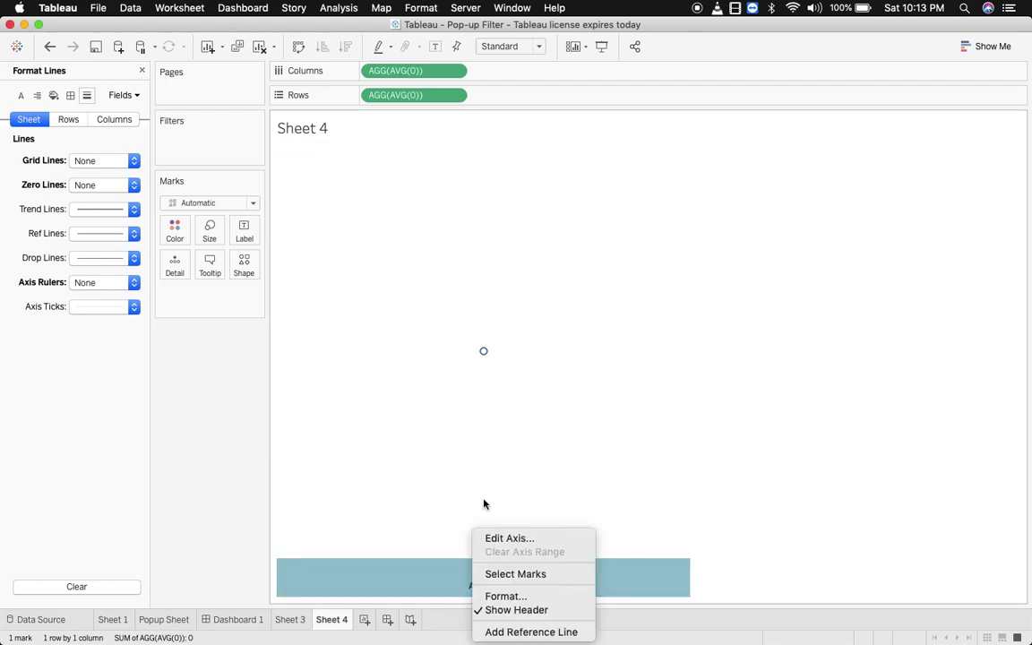
click(504, 610)
- Turn off tooltips, their command buttons and selection by category
mouse_move(506, 384)
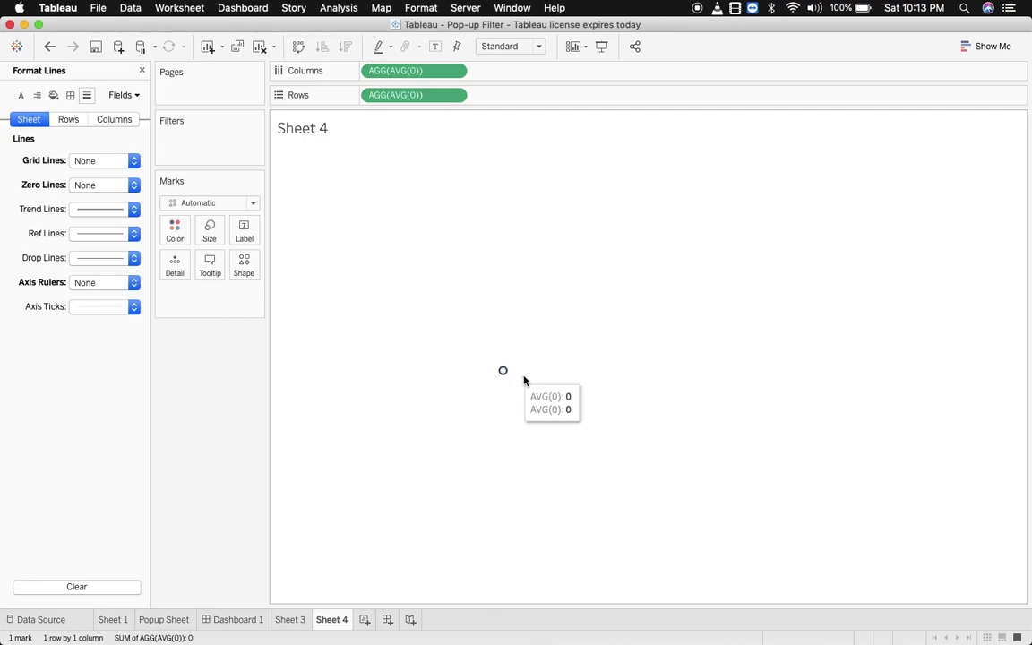
click(211, 265)
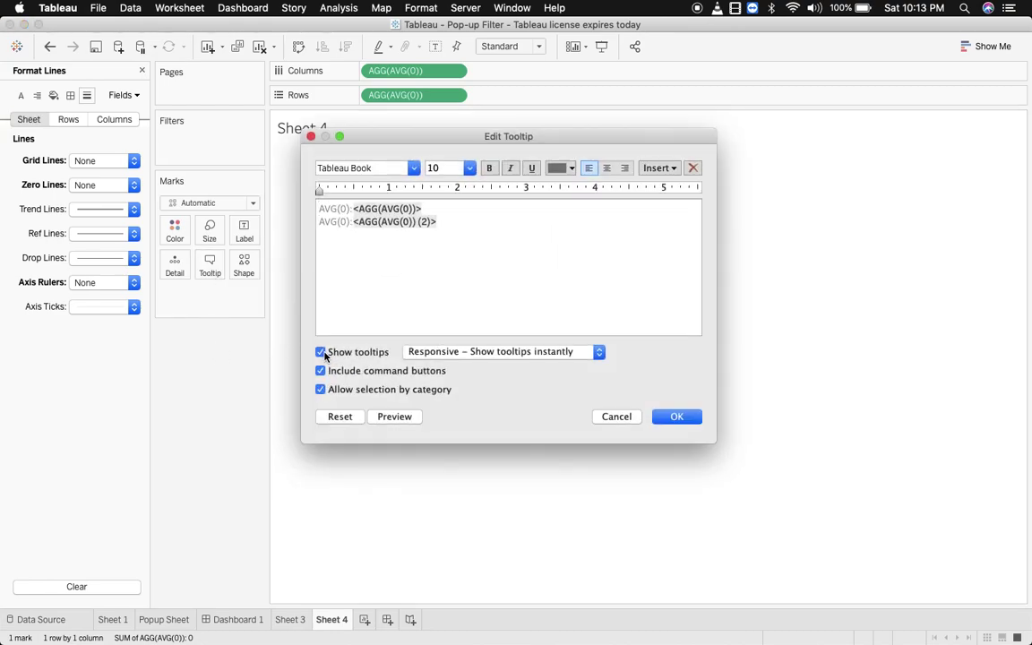
click(320, 352)
click(321, 371)
click(321, 389)
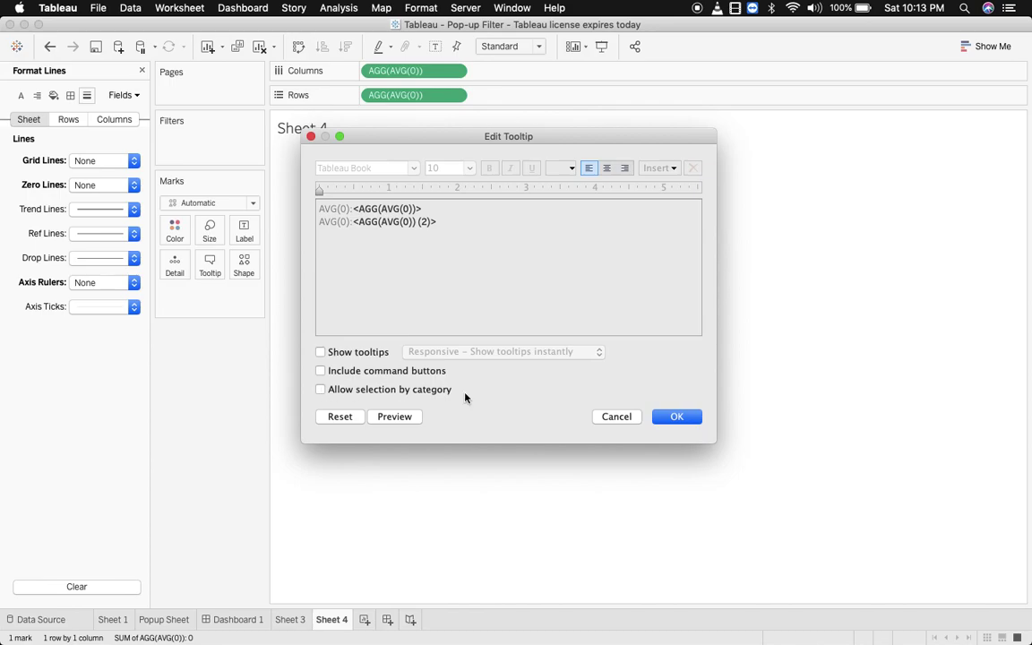
click(674, 417)
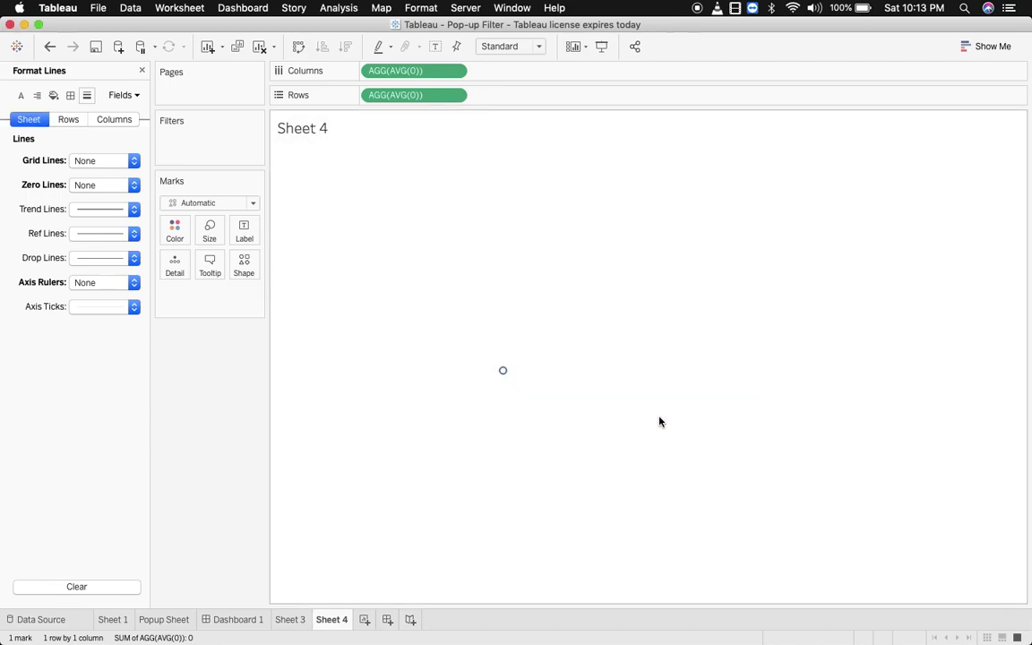
- Set the mark colour opacity to 0% and close the Format pane
click(174, 235)
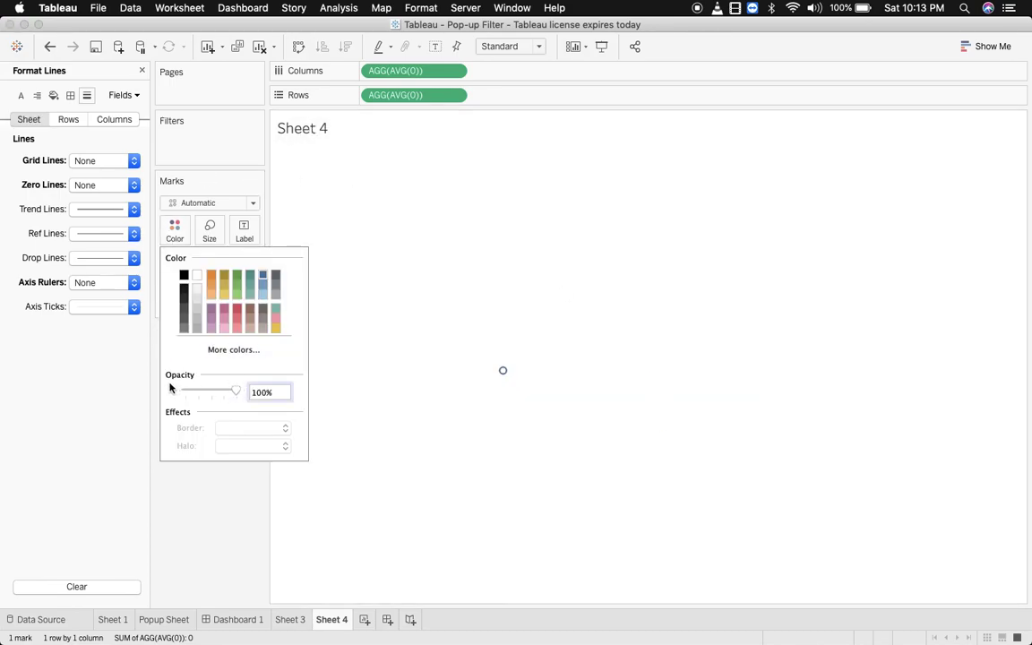
drag(233, 395, 149, 383)
click(467, 363)
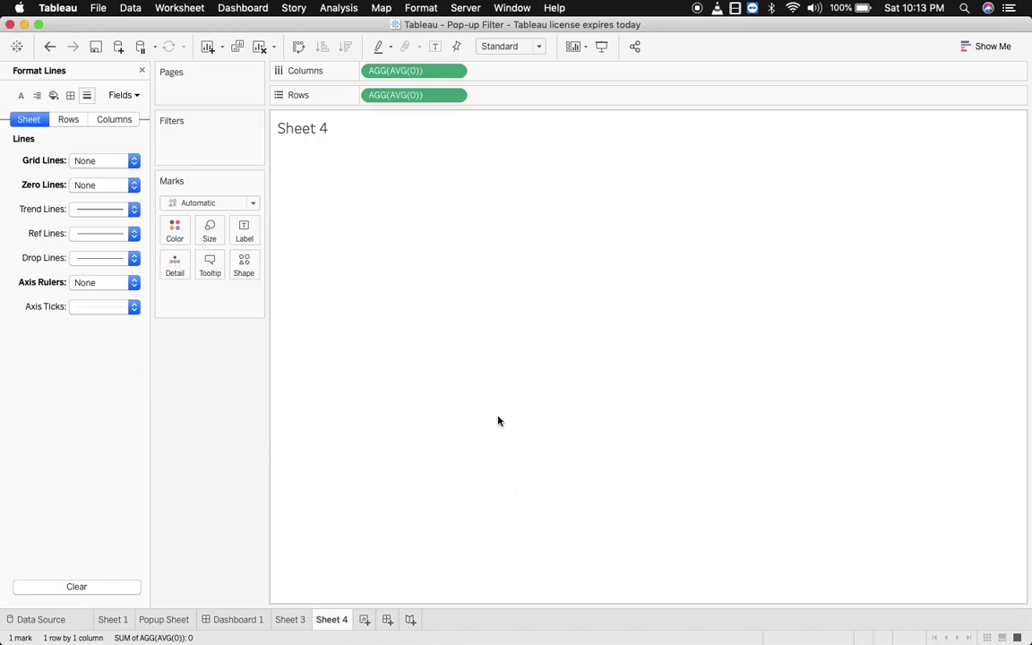
click(142, 70)
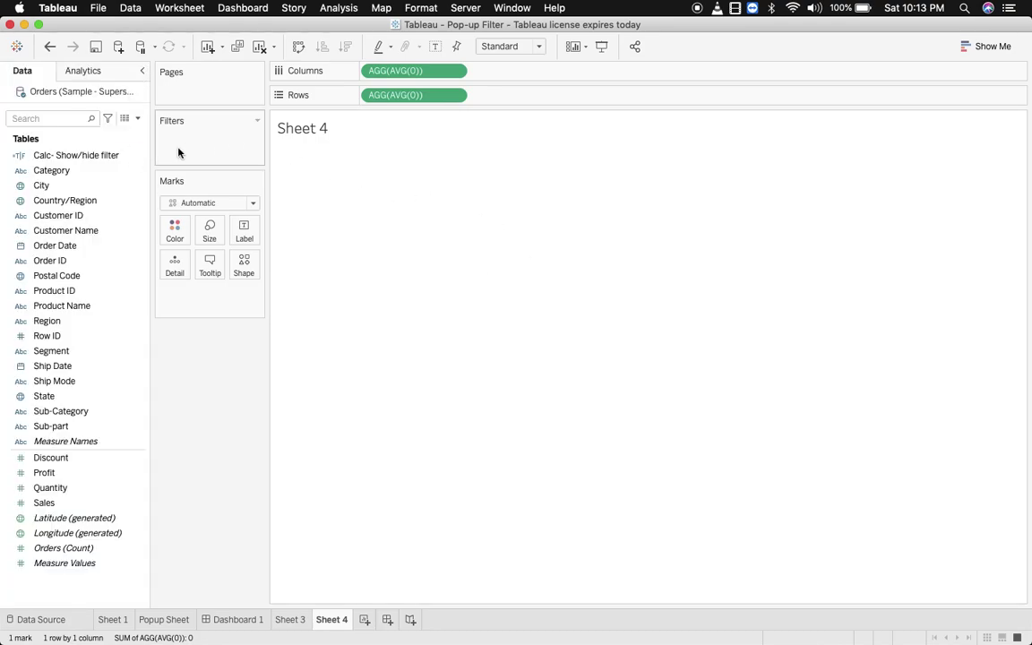
- Apply Sheet 3's Region filter to Sheet 4 via Selected Worksheets, then return to Sheet 4
click(290, 620)
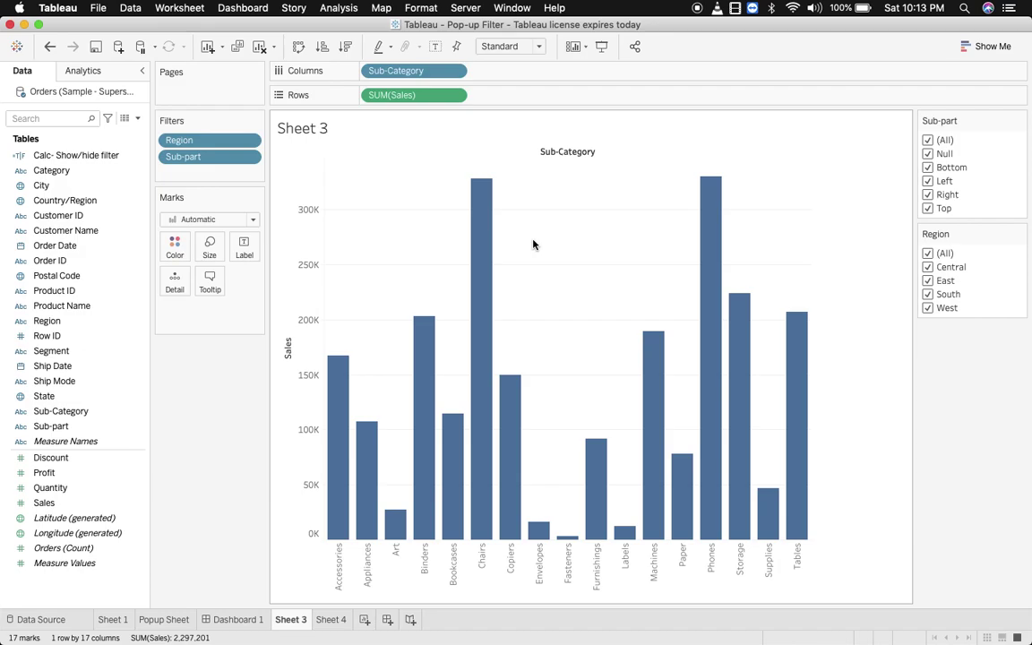
click(247, 142)
mouse_move(260, 221)
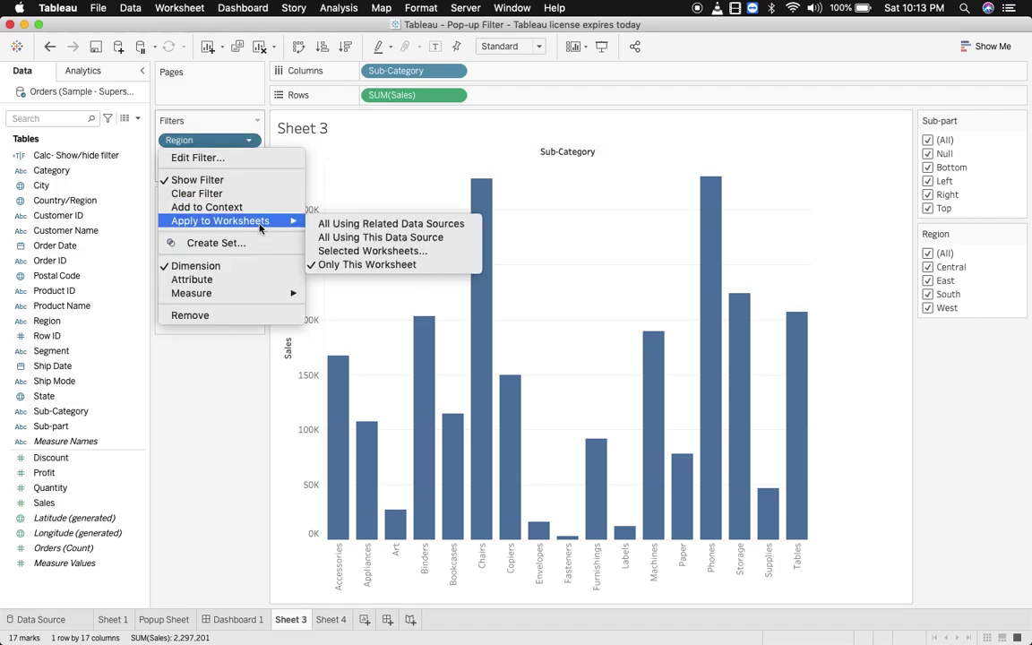
click(356, 252)
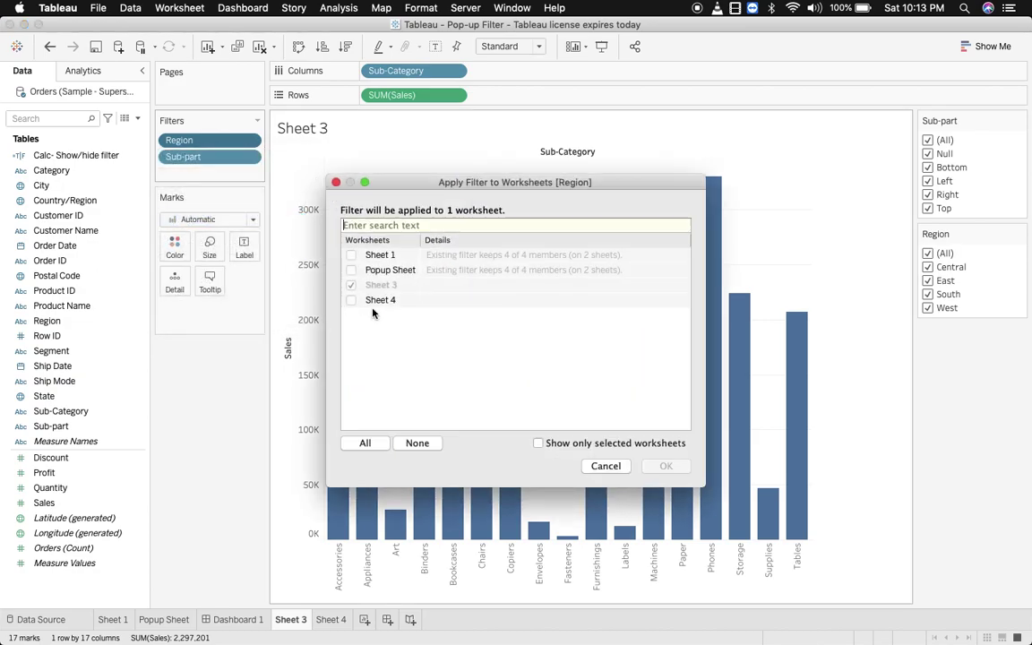
click(352, 301)
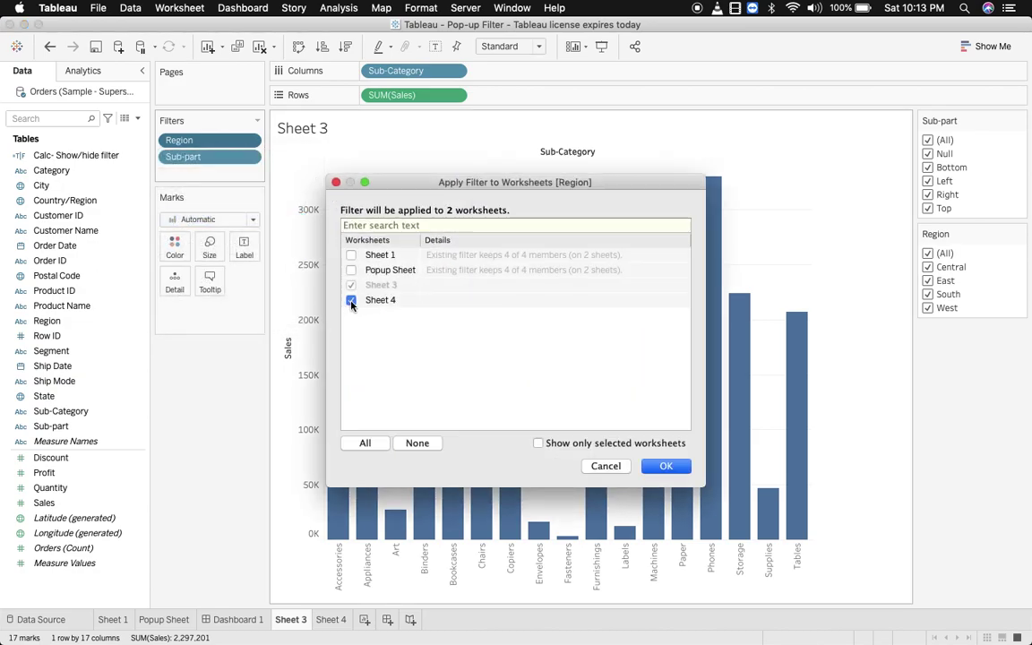
click(666, 466)
click(332, 621)
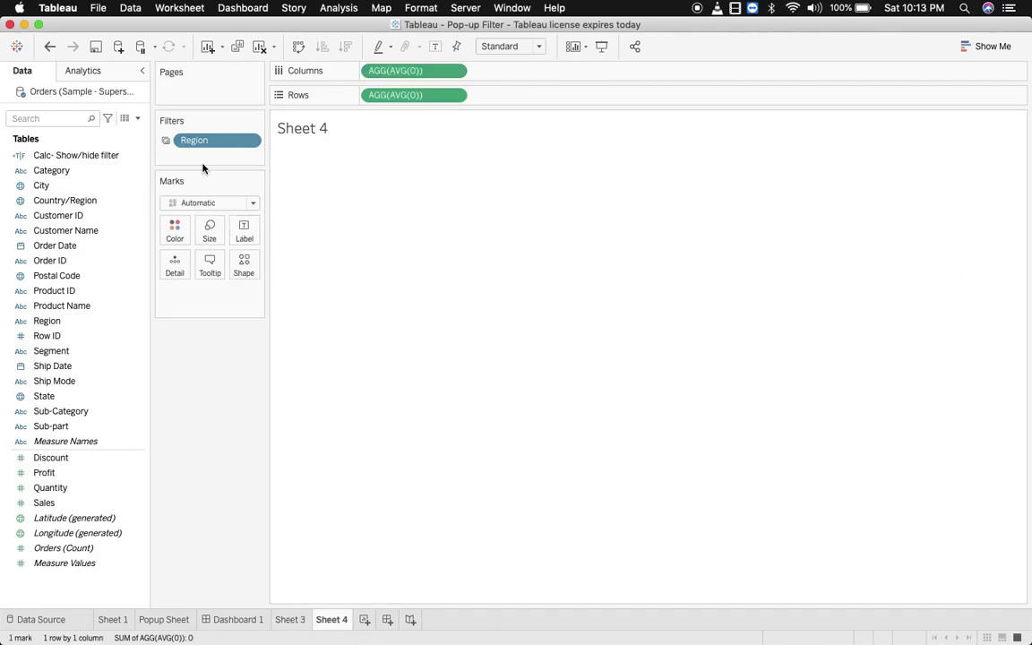
- Create a calculated field 'Calc- popupsheet' starting with IF [Region] = 'Central'
click(137, 118)
click(127, 133)
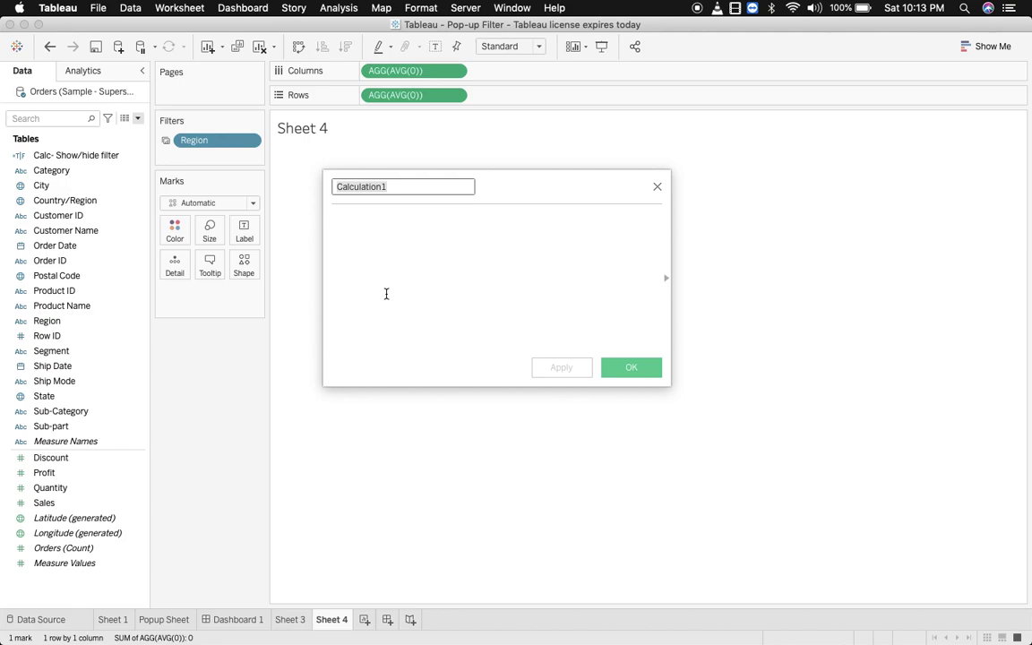
text(Calc-)
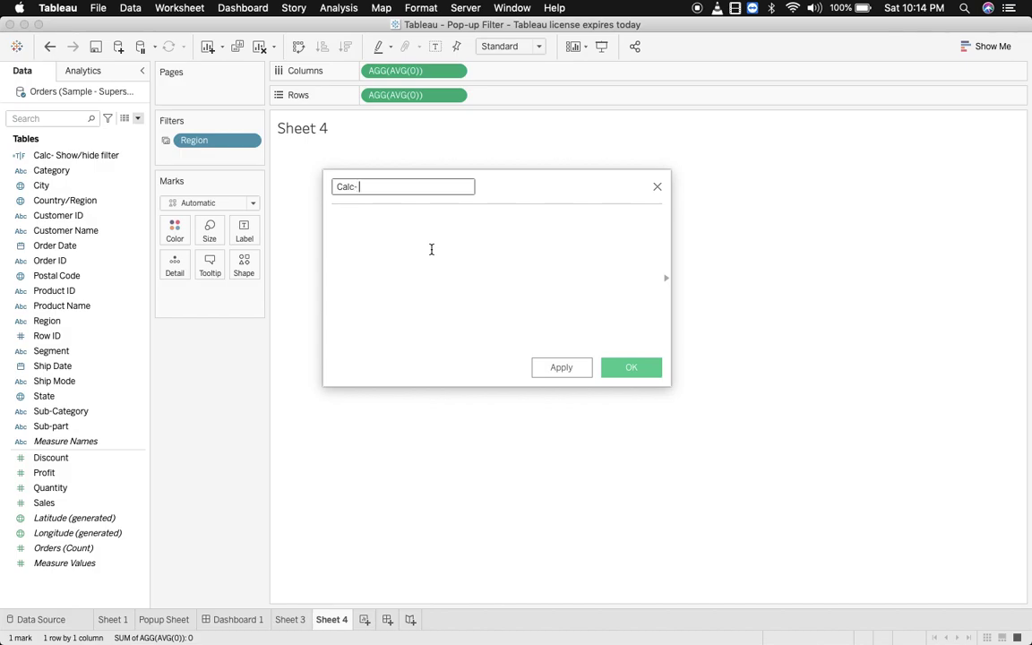
text( popupsheet)
click(403, 256)
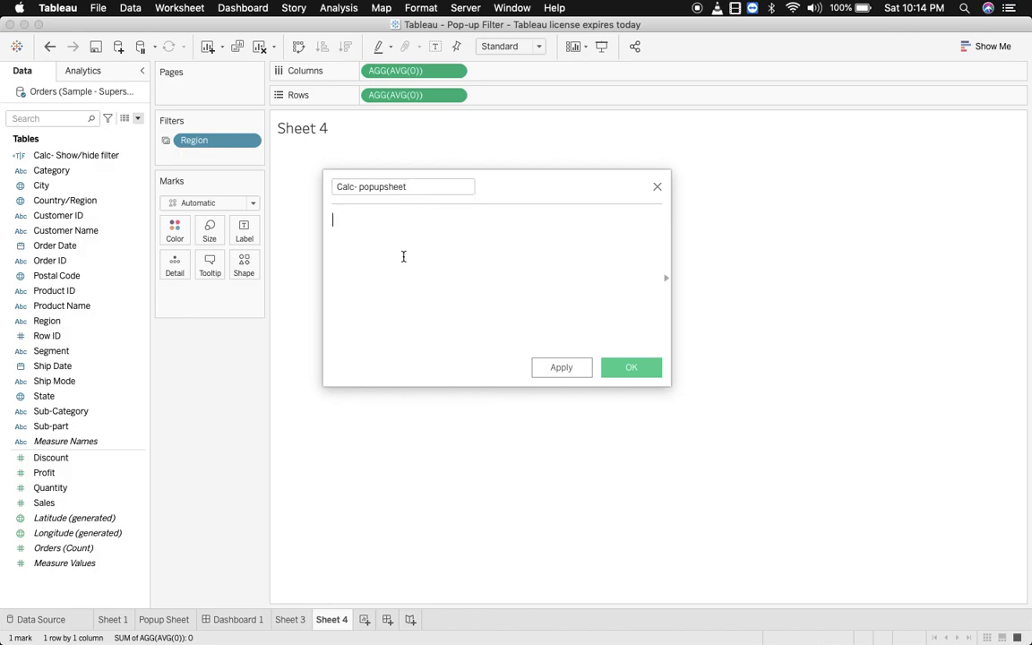
text(IF re)
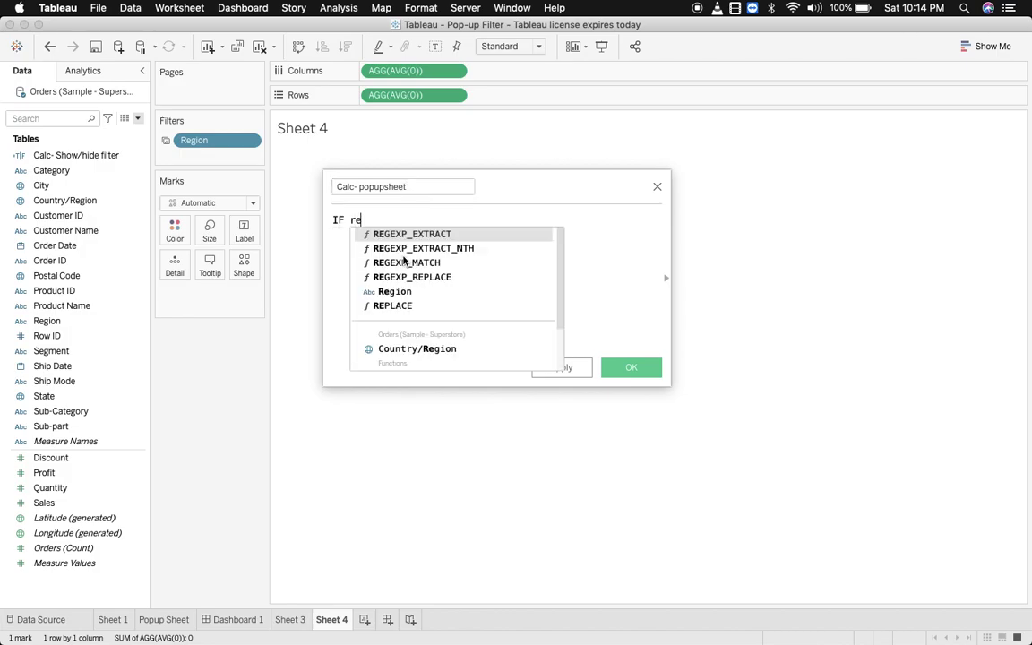
text(gio)
key(Return)
text(= ')
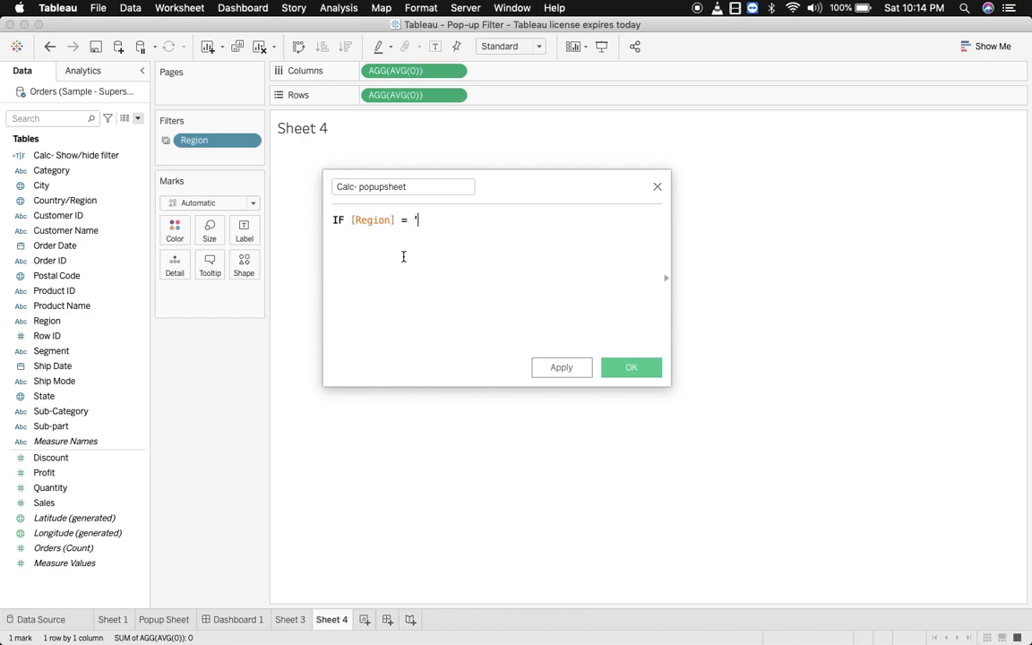
text(Central)
text(')
key(Return)
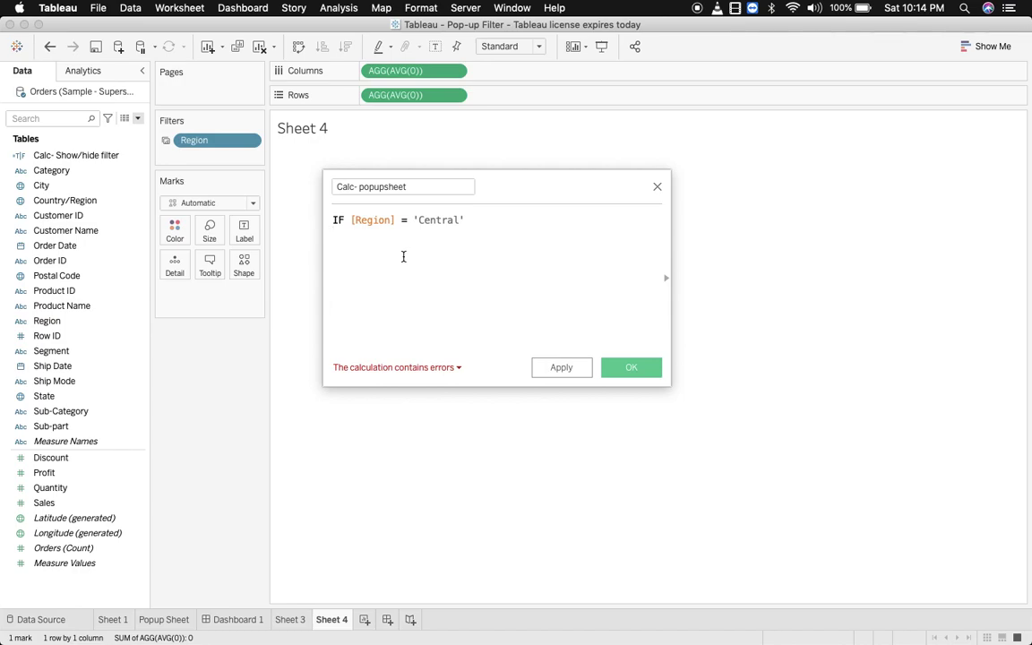
- Finish the formula with THEN FALSE END, save it, and filter Sheet 4 to False
key(Return)
text(THEN )
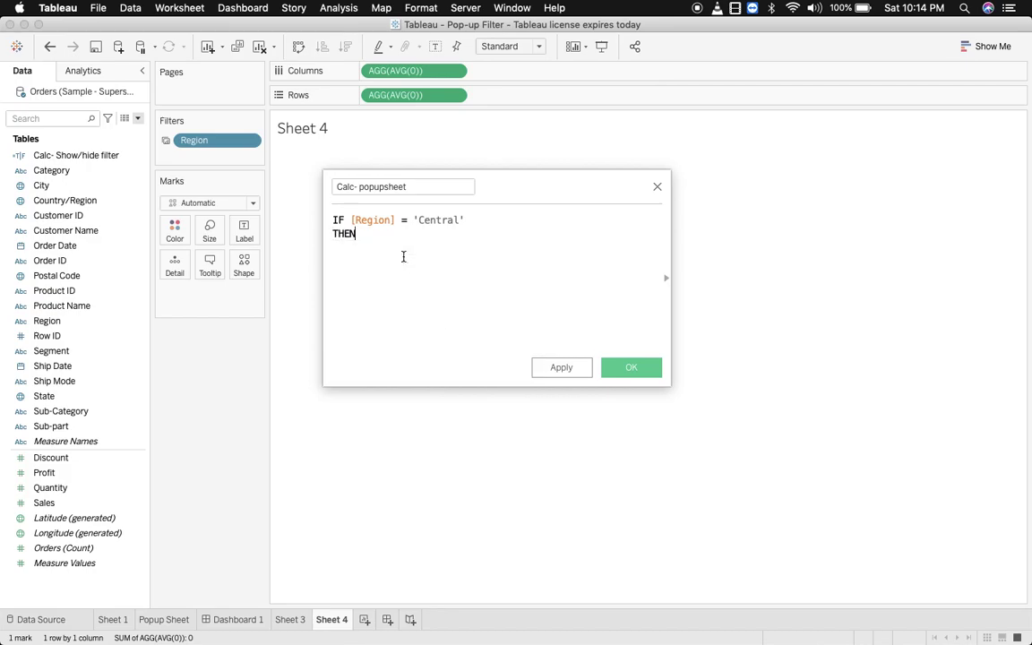
text(FALSE)
key(Return)
text(END)
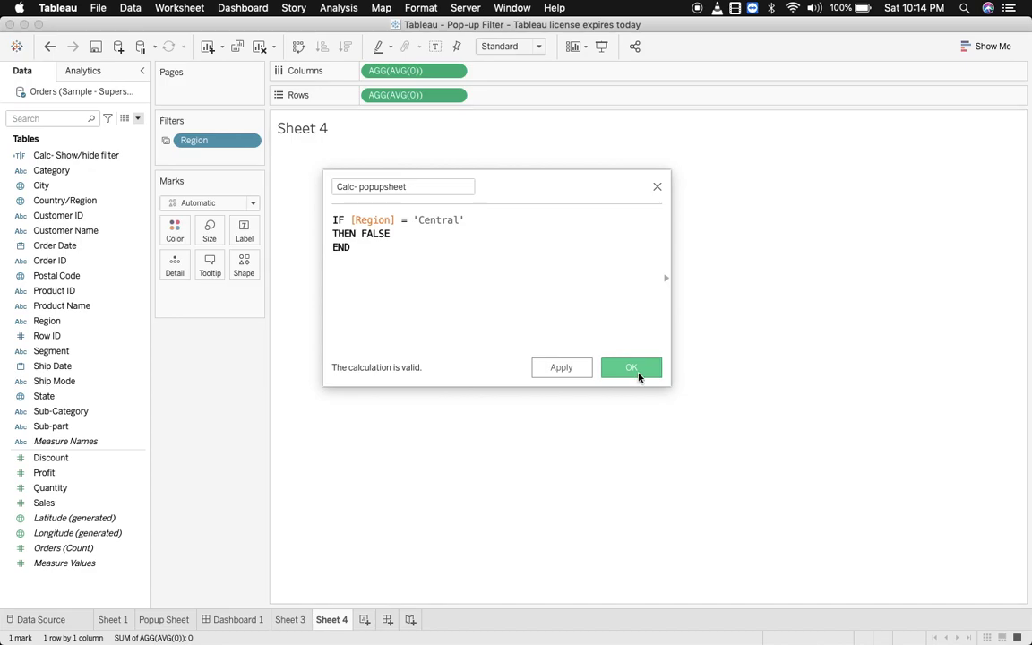
click(631, 368)
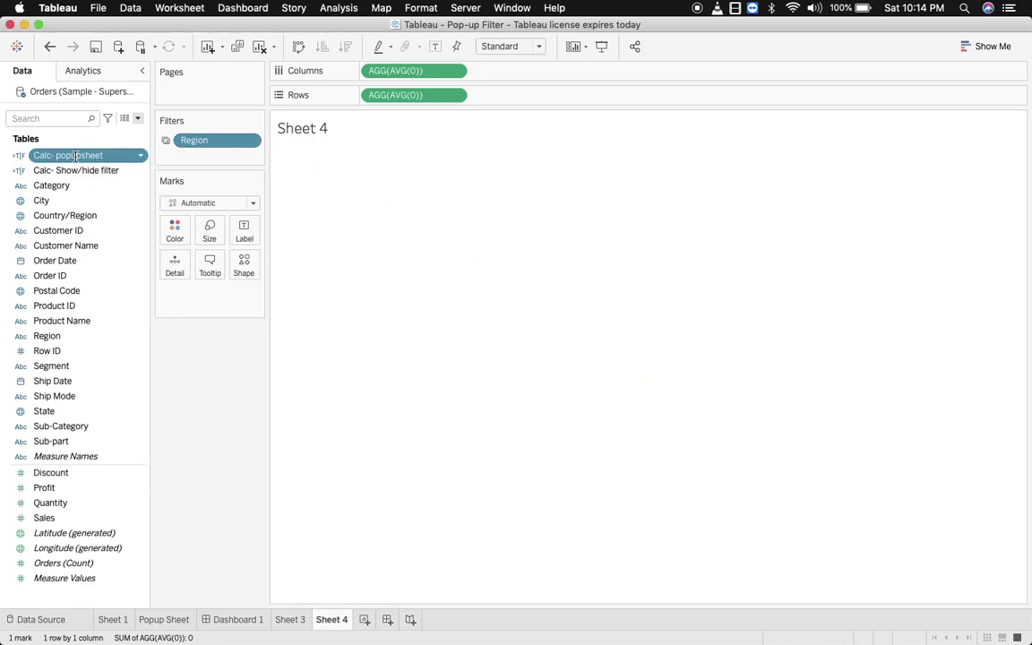
drag(76, 155, 217, 166)
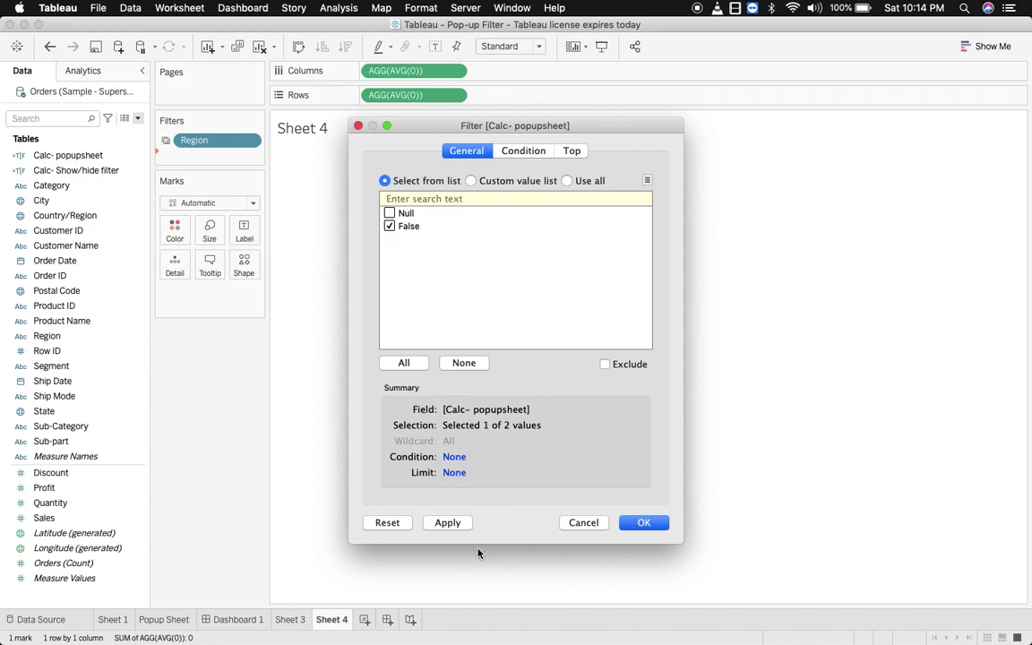
click(644, 524)
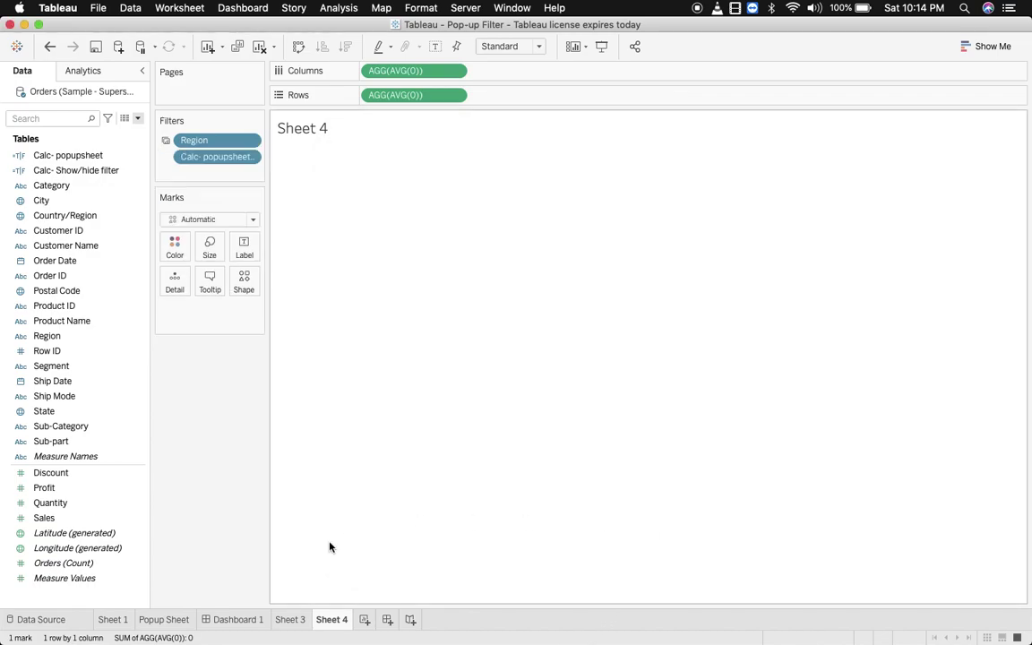
- Create Dashboard 2 and set its fixed size to 700 x 600 px
click(387, 619)
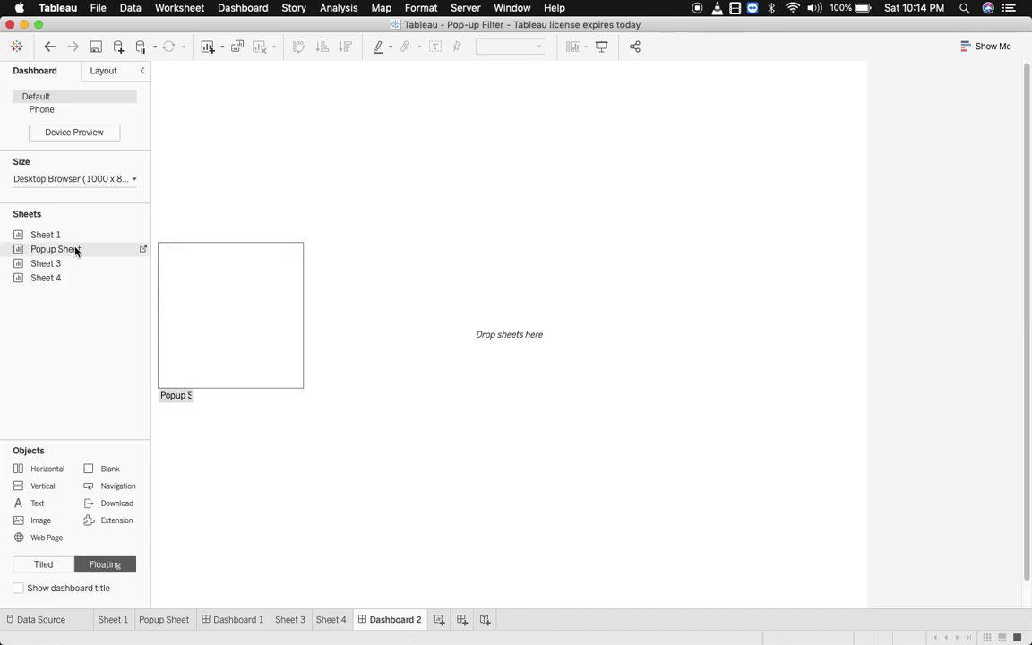
click(59, 183)
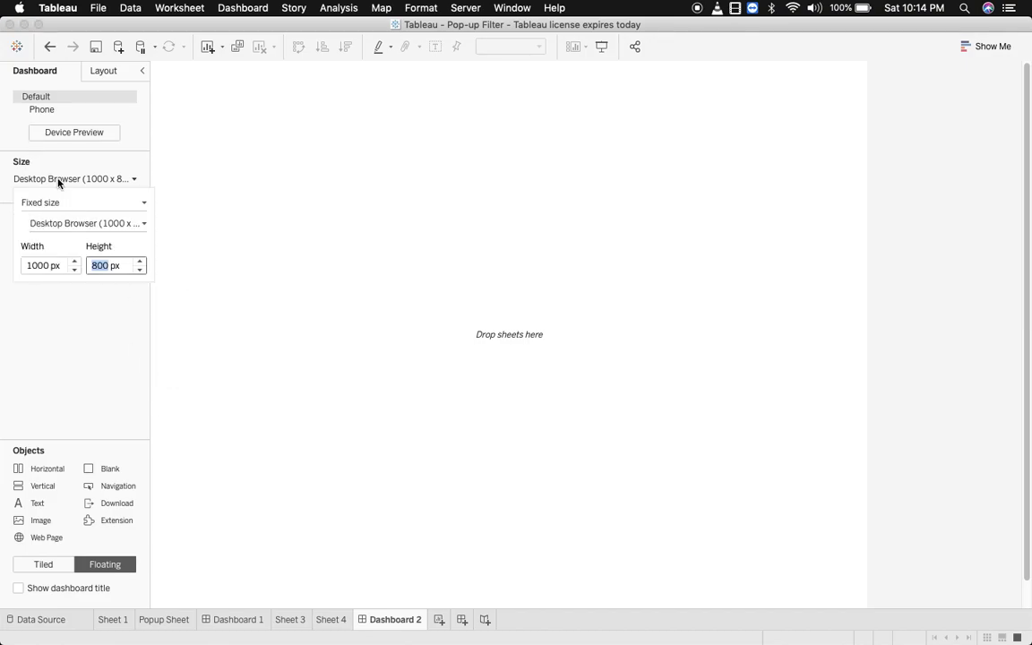
click(45, 265)
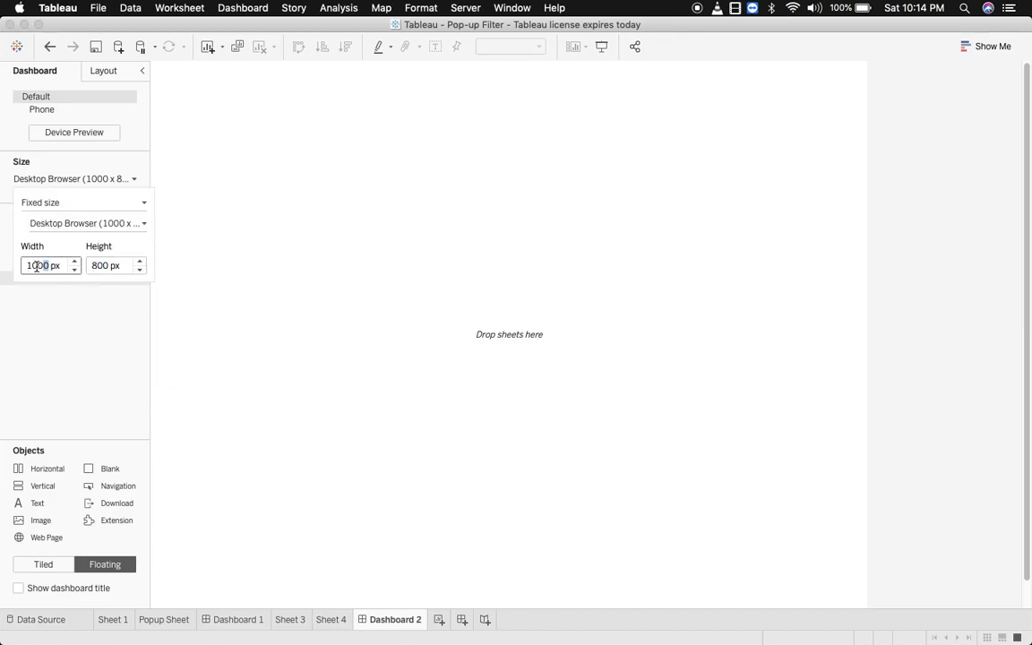
text(7)
click(98, 266)
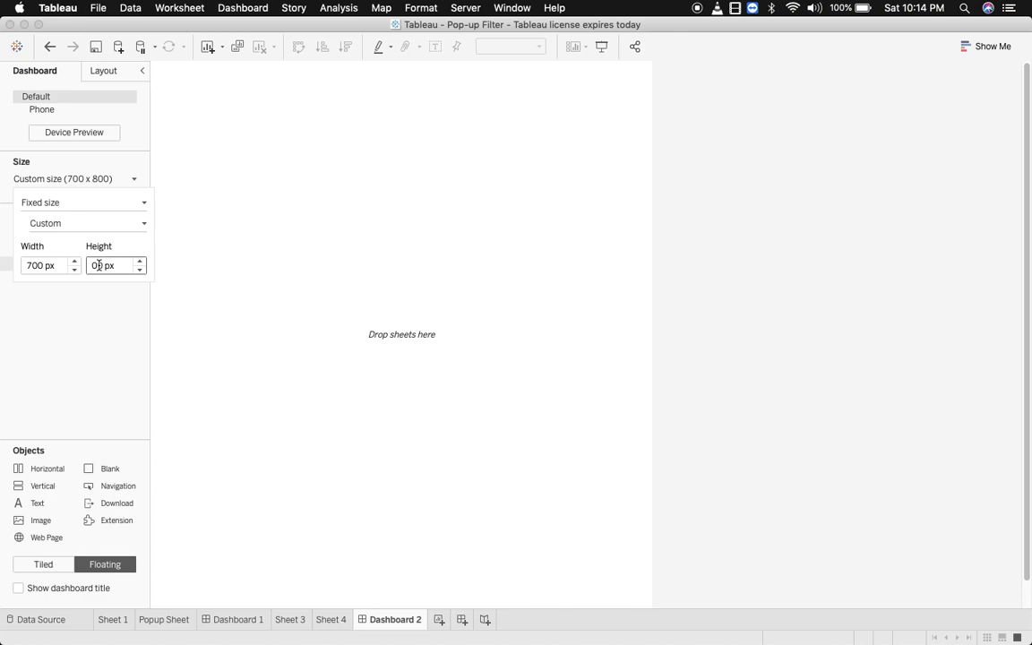
text(6)
key(Return)
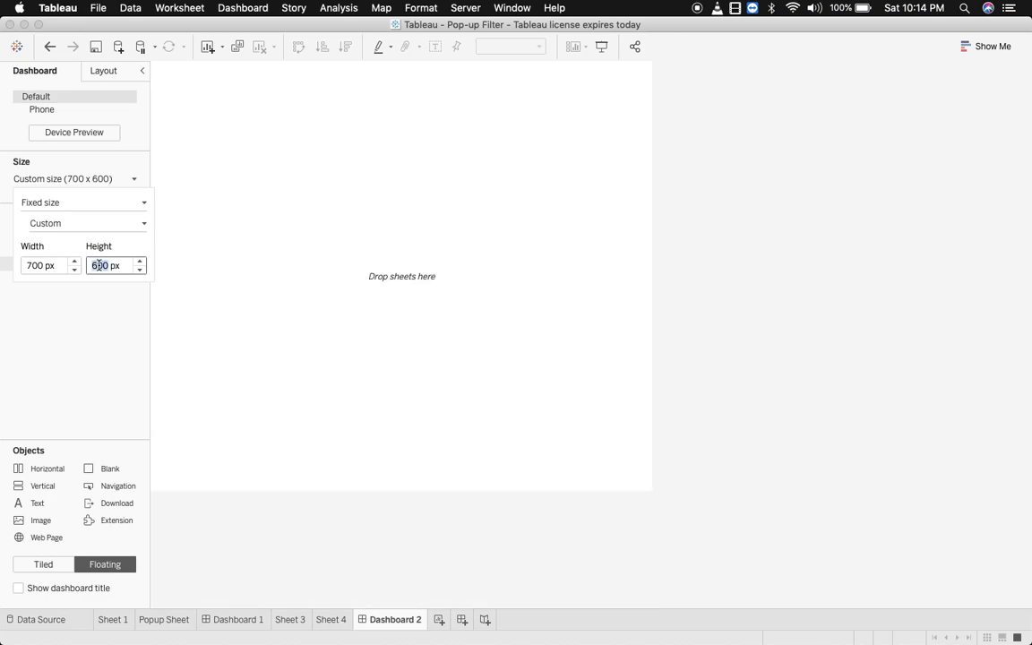
click(448, 349)
- Place Sheet 3's sales chart on the dashboard and enlarge it to fill the canvas
mouse_move(73, 280)
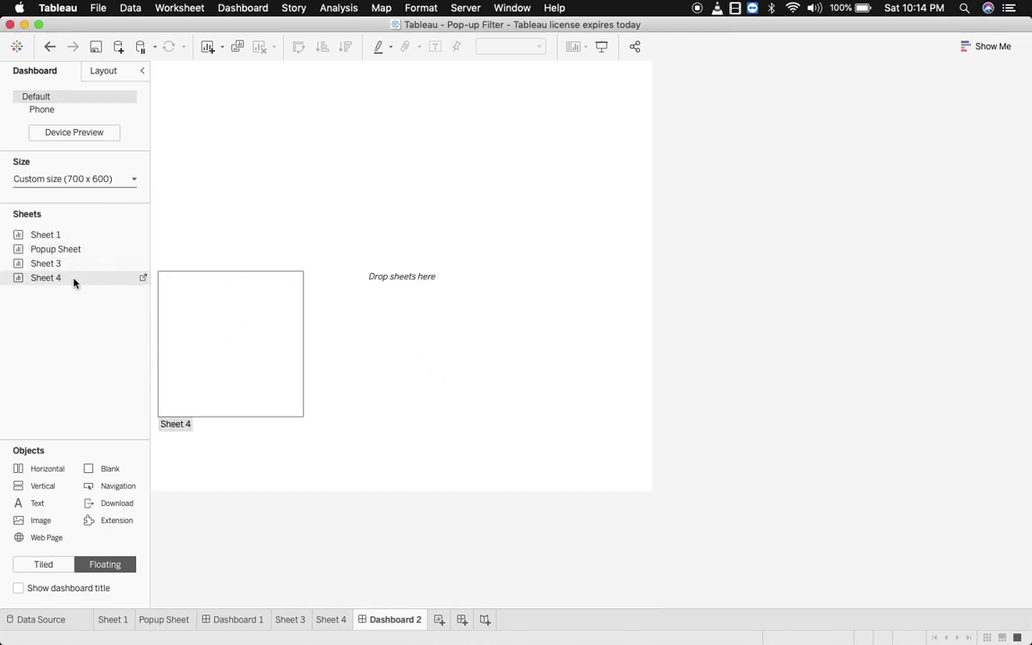
mouse_move(67, 264)
mouse_down()
mouse_move(145, 261)
mouse_move(81, 268)
mouse_up()
mouse_move(50, 271)
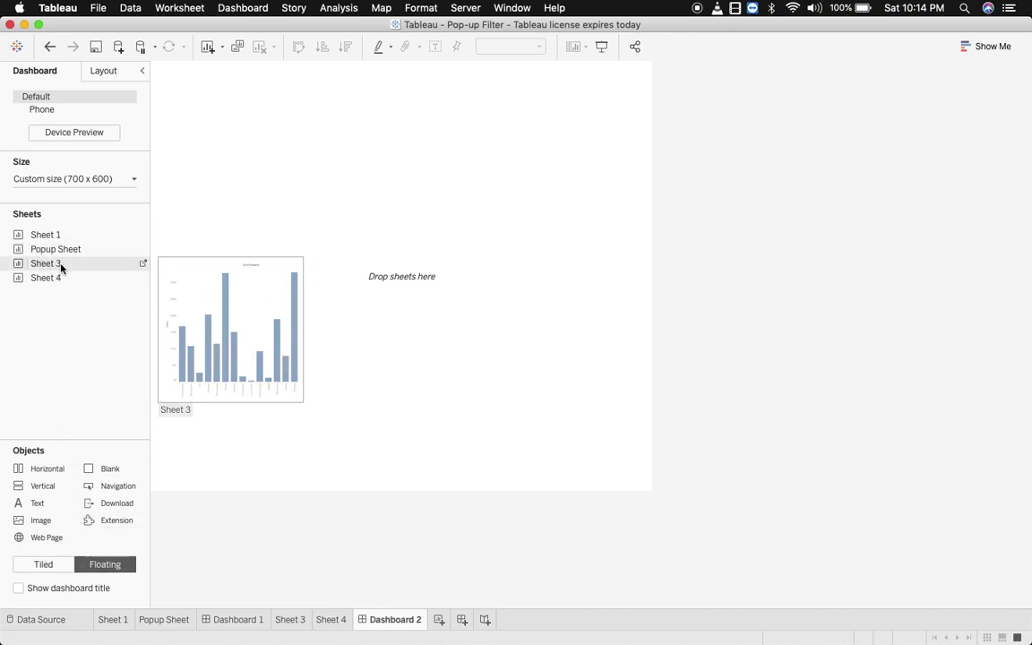
drag(60, 267, 164, 135)
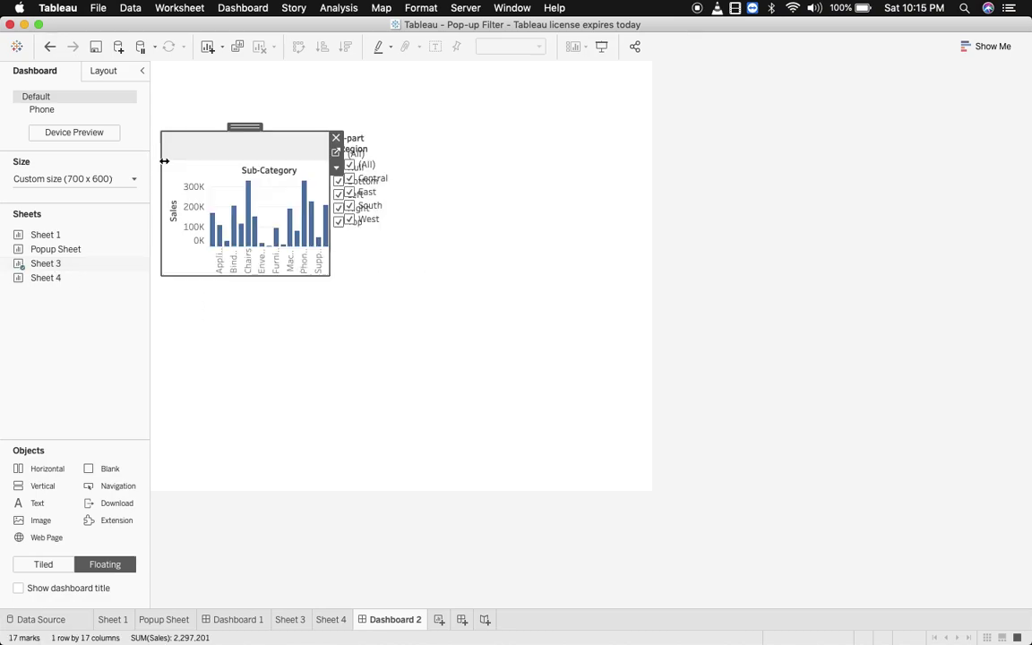
click(334, 281)
click(309, 268)
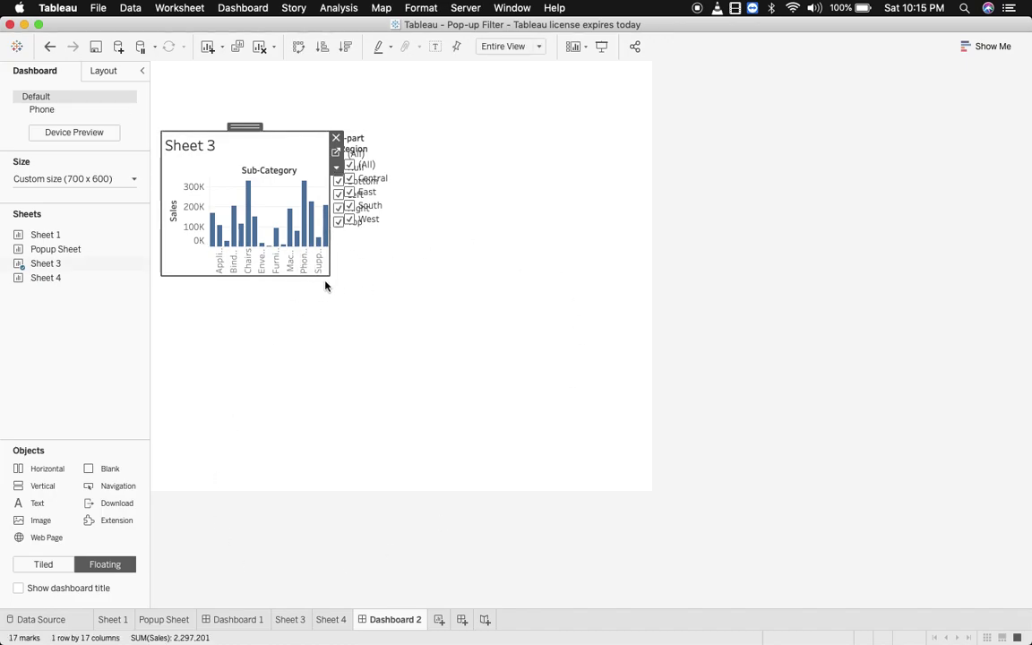
drag(328, 277, 646, 492)
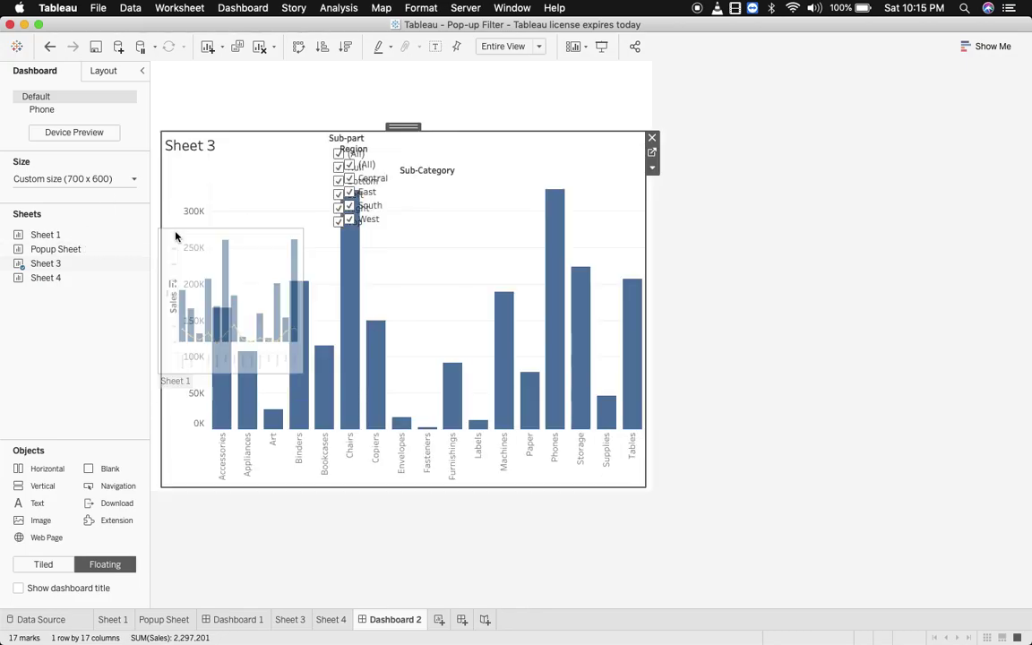
drag(160, 229, 151, 229)
- Separate the Sub-part and Region filter cards, moving both toward the top
click(338, 146)
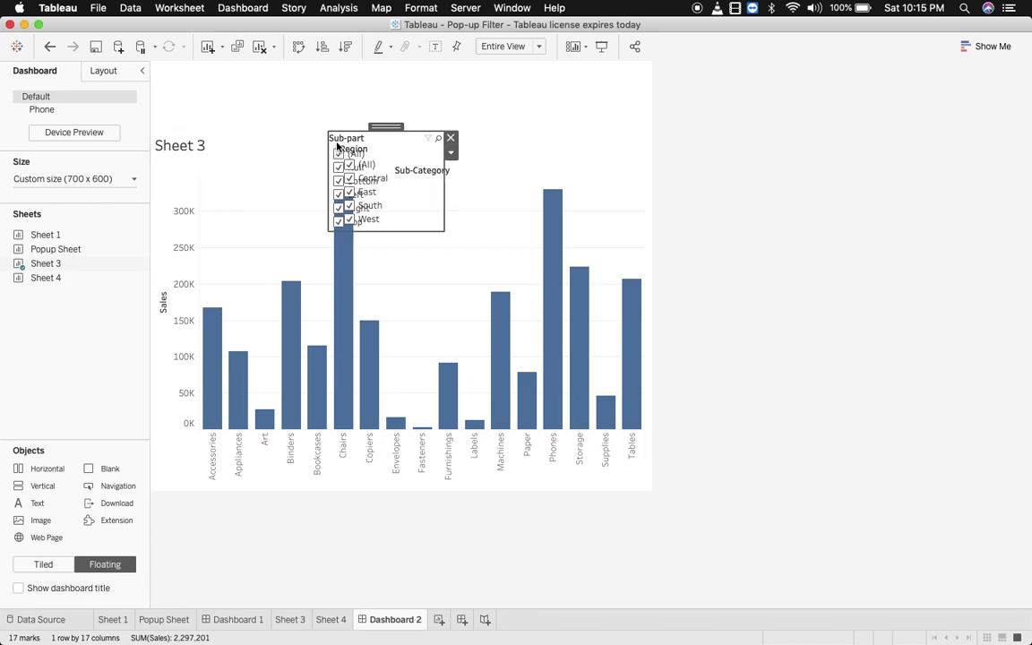
drag(392, 128, 260, 62)
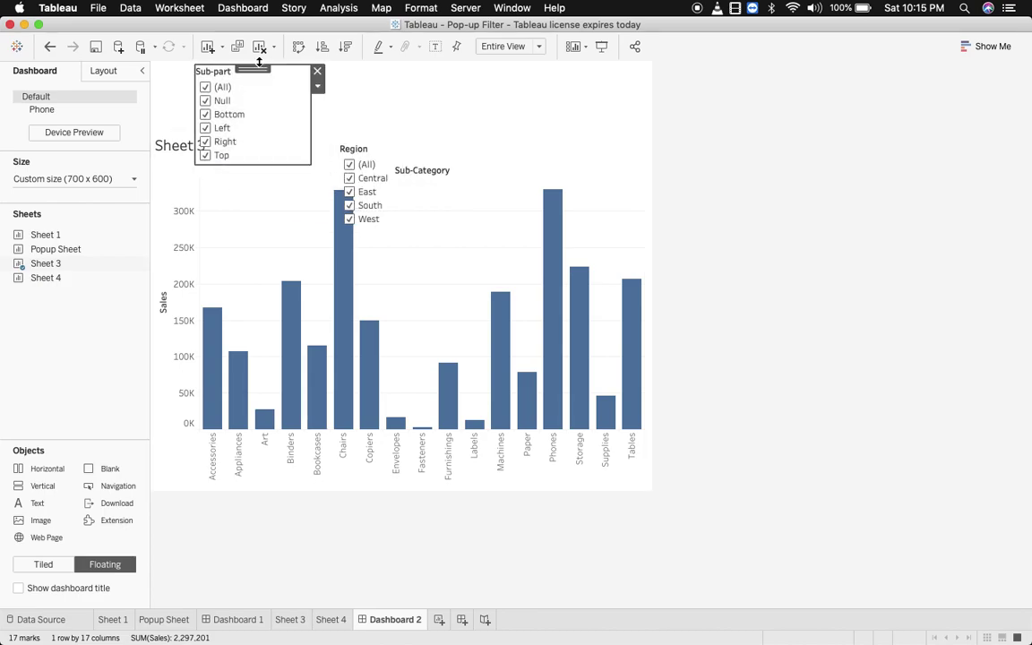
click(340, 146)
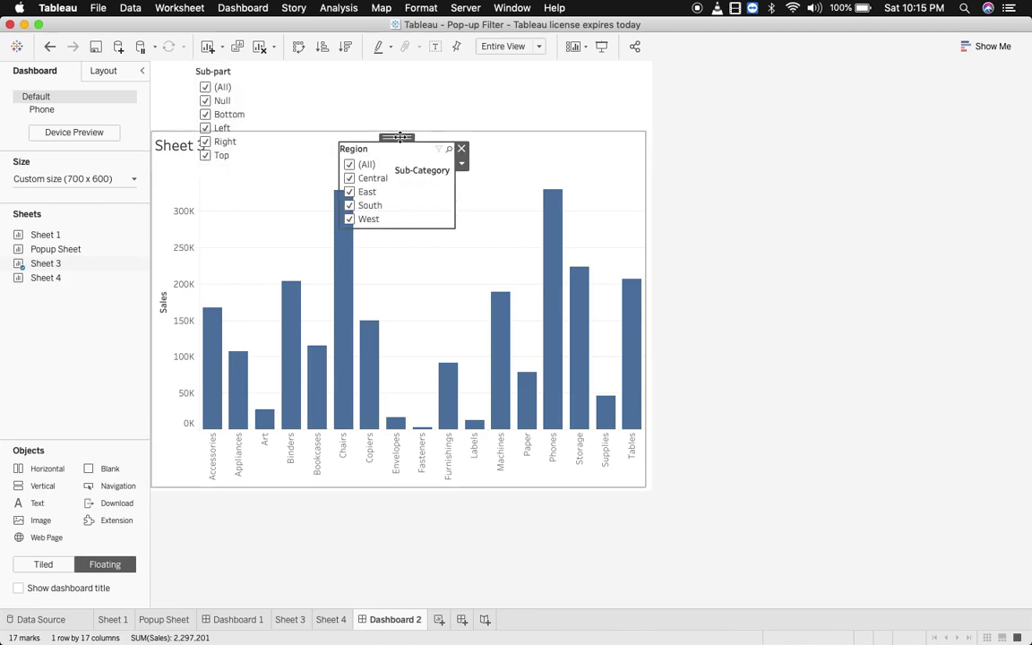
drag(400, 137, 308, 72)
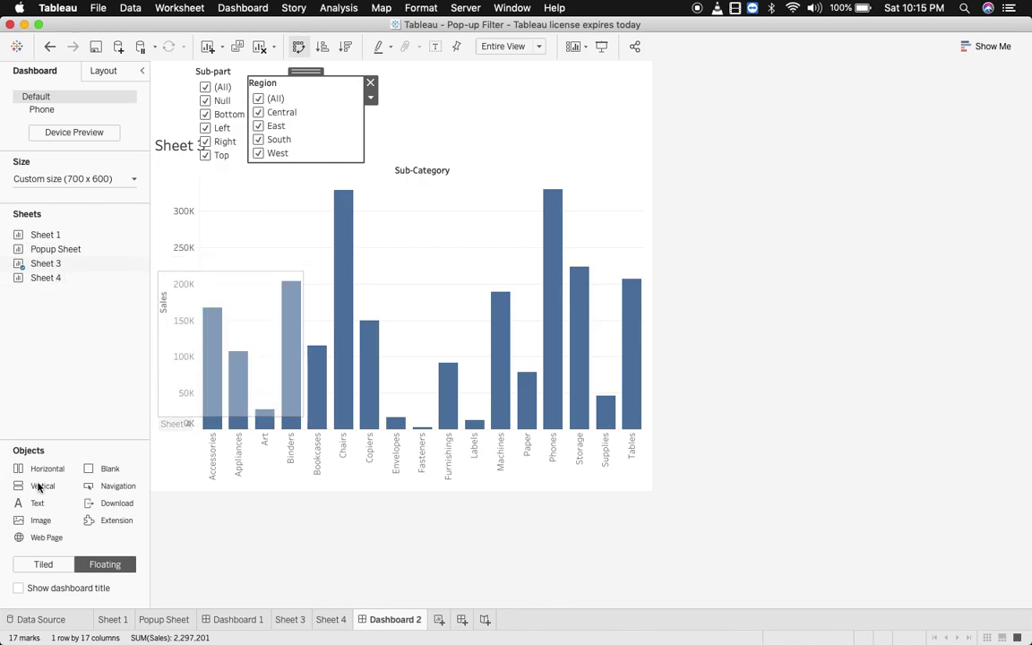
- Add a floating horizontal container and make Region a multiple-values dropdown filter
drag(58, 474, 396, 149)
click(277, 89)
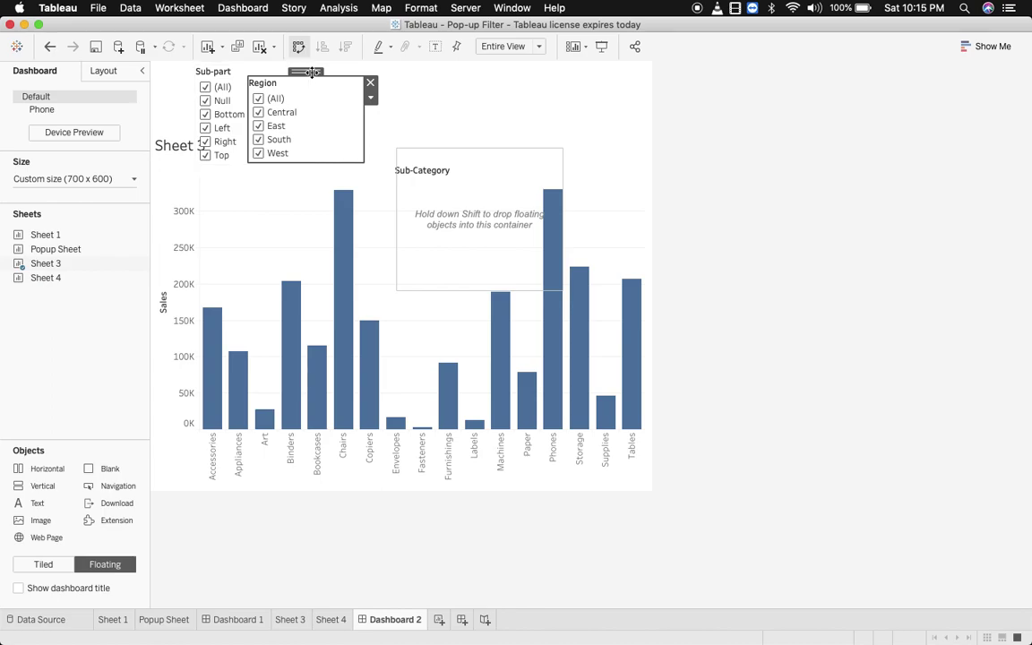
click(371, 100)
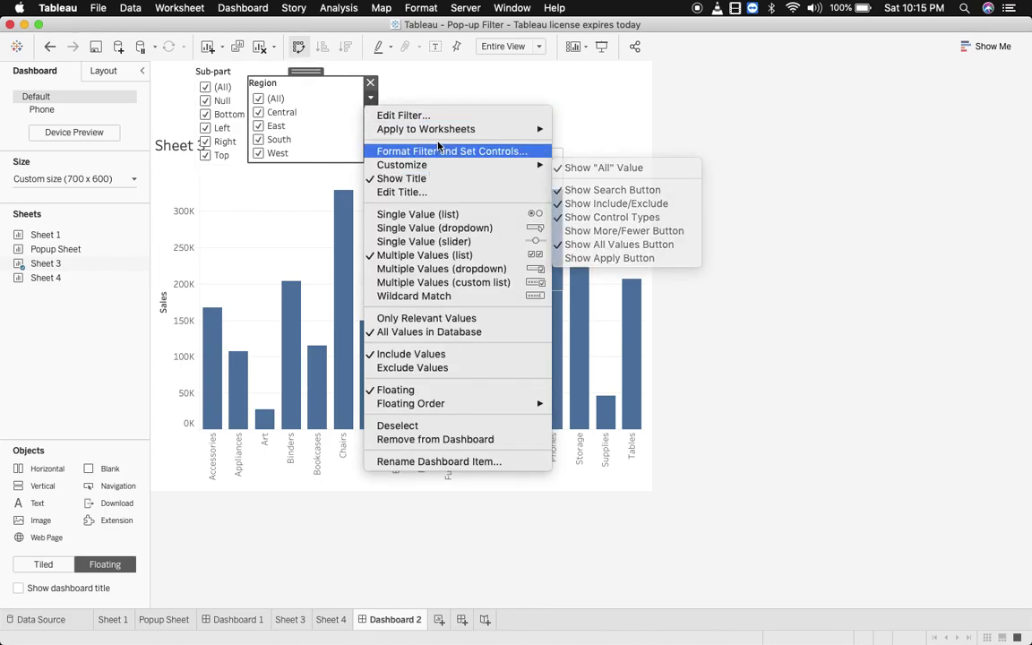
click(427, 282)
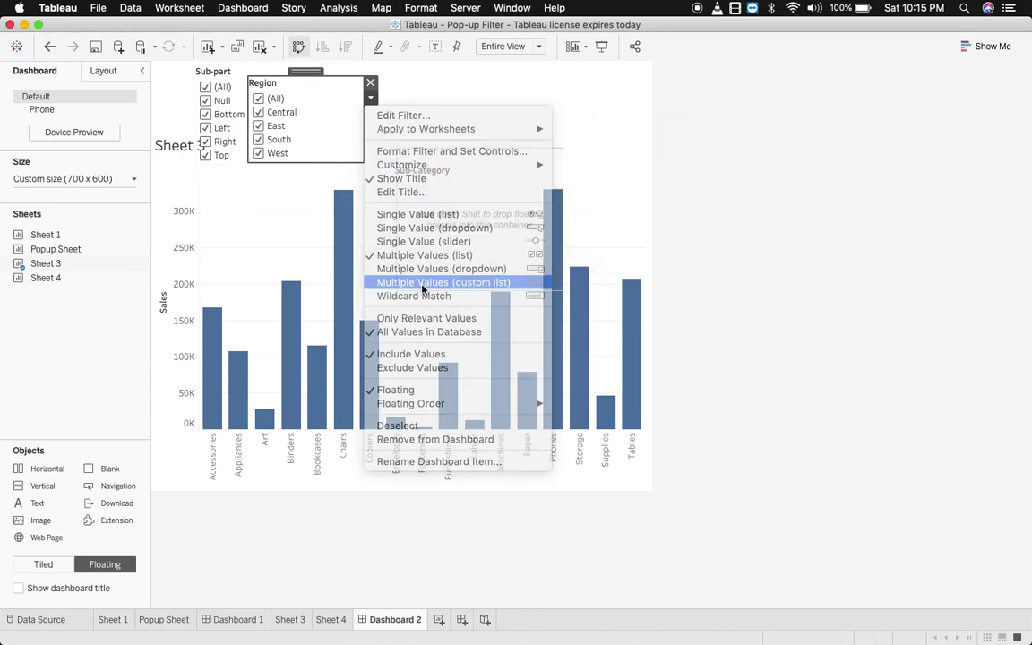
click(372, 100)
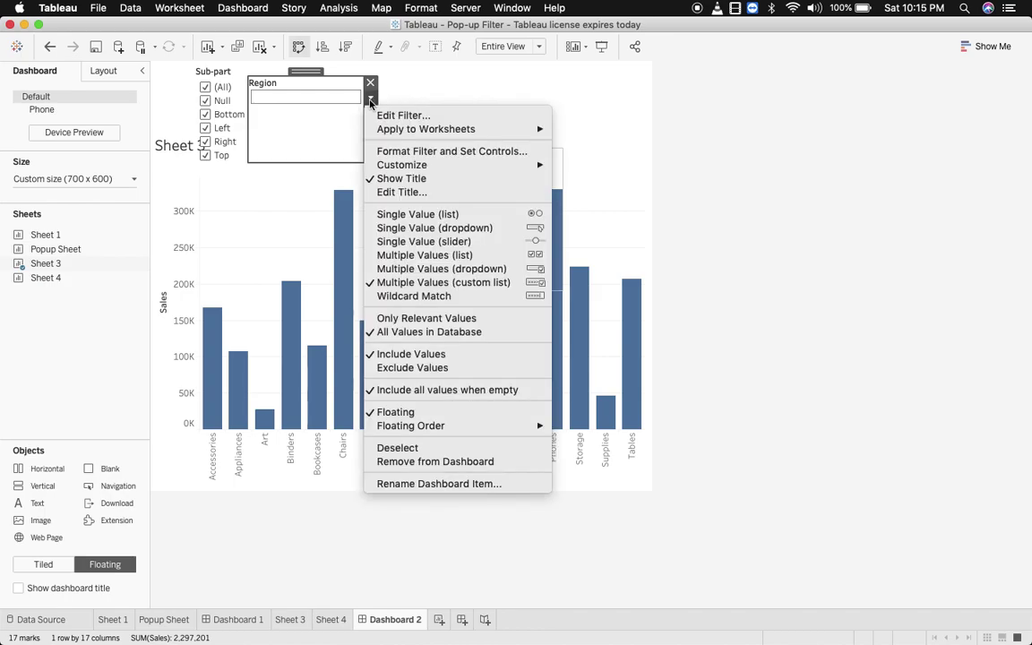
click(430, 268)
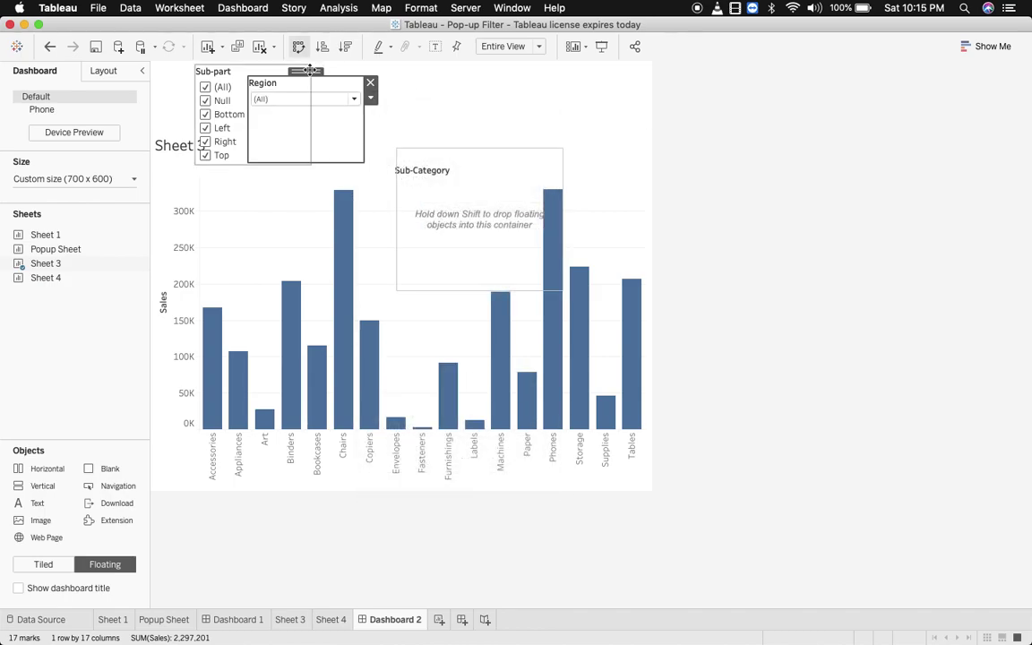
- Put Region into the container, shrink it, and move it to the top beside Sub-part
drag(308, 71, 472, 160)
click(571, 183)
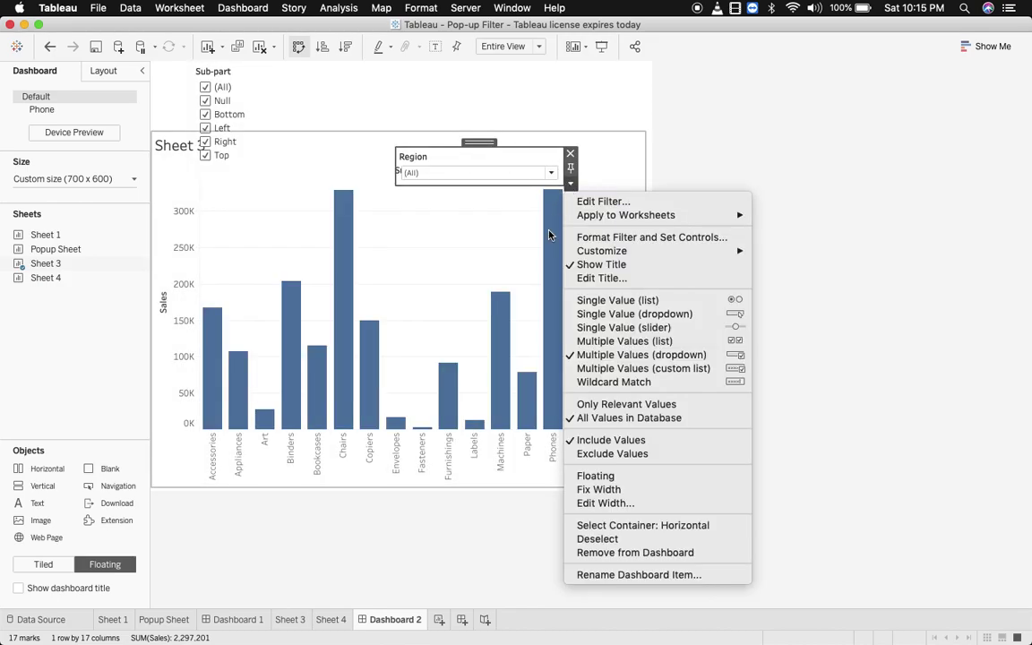
click(619, 526)
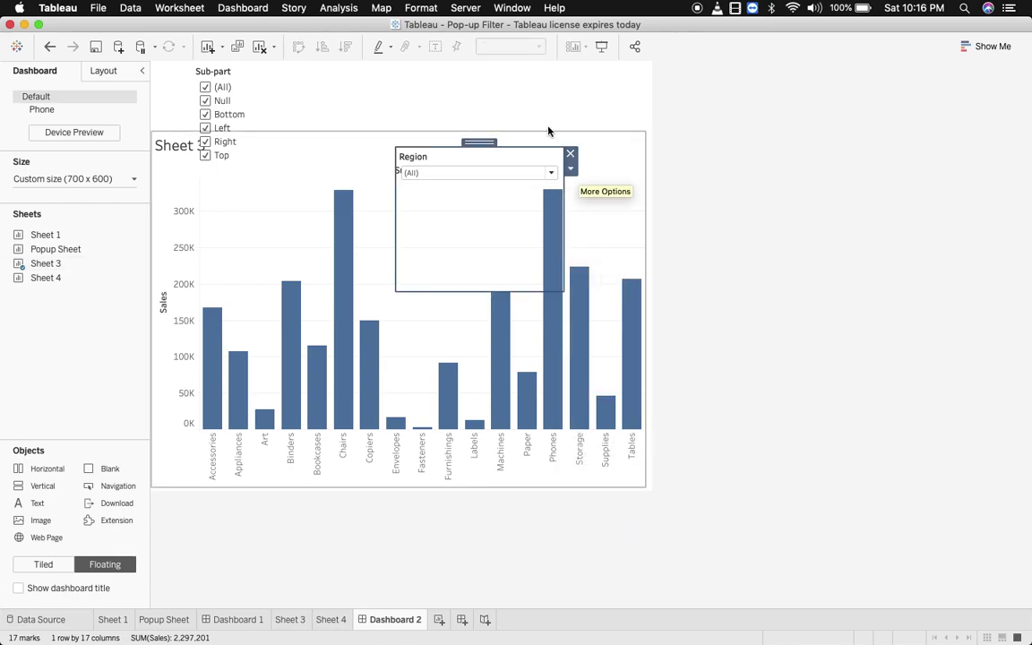
drag(509, 292, 497, 194)
drag(471, 144, 509, 67)
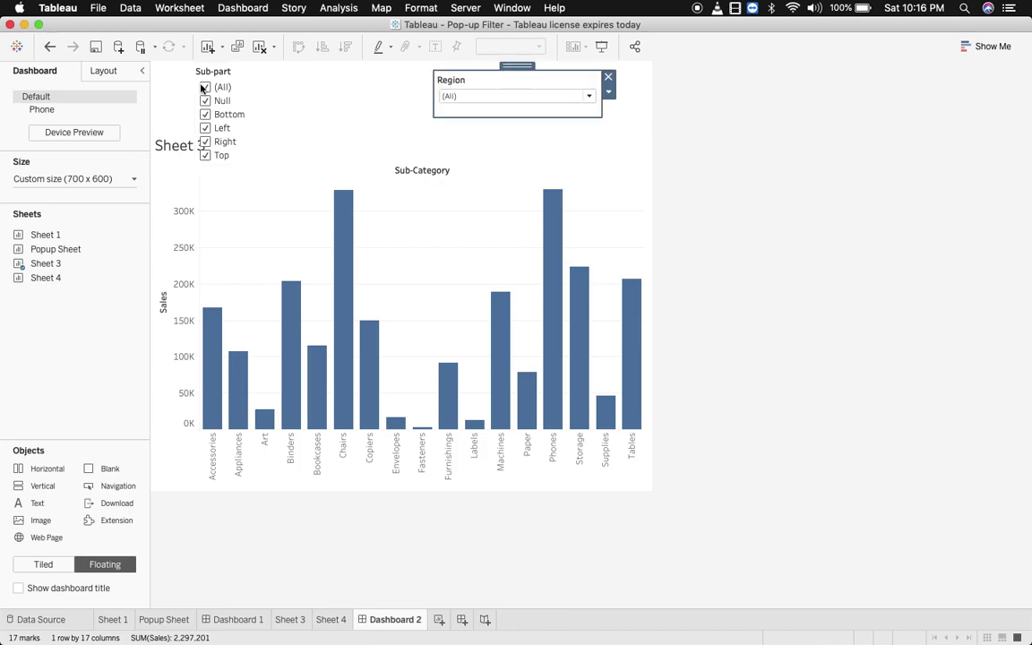
- Make the Sub-part filter a multiple-values dropdown
click(225, 67)
click(317, 86)
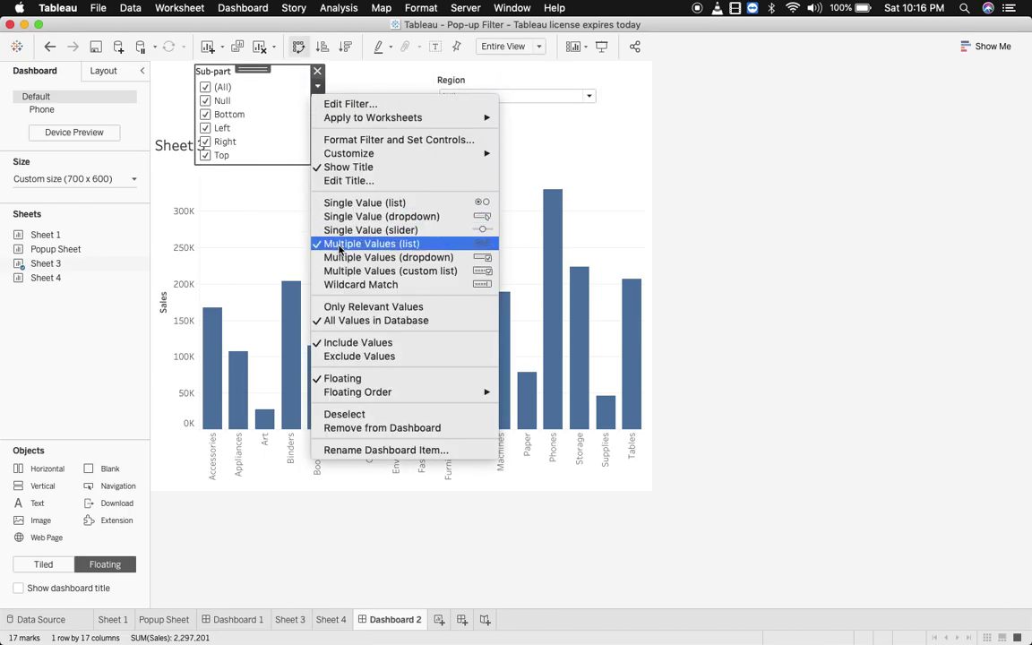
click(387, 258)
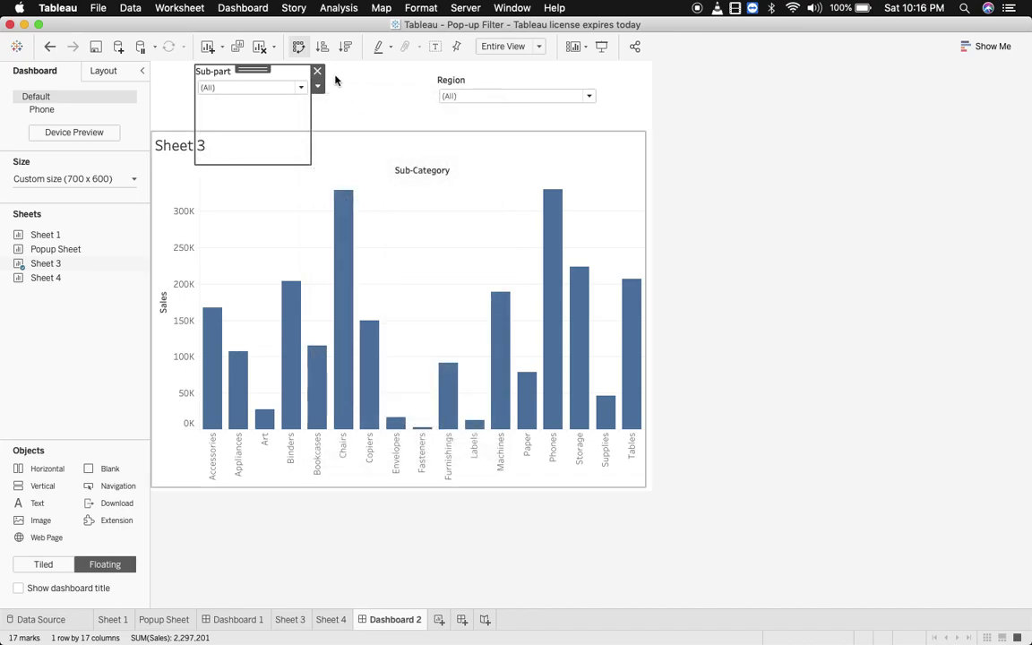
- Wrap Sub-part in its own floating horizontal container, shrink it, and place it beside Region
drag(273, 166, 270, 106)
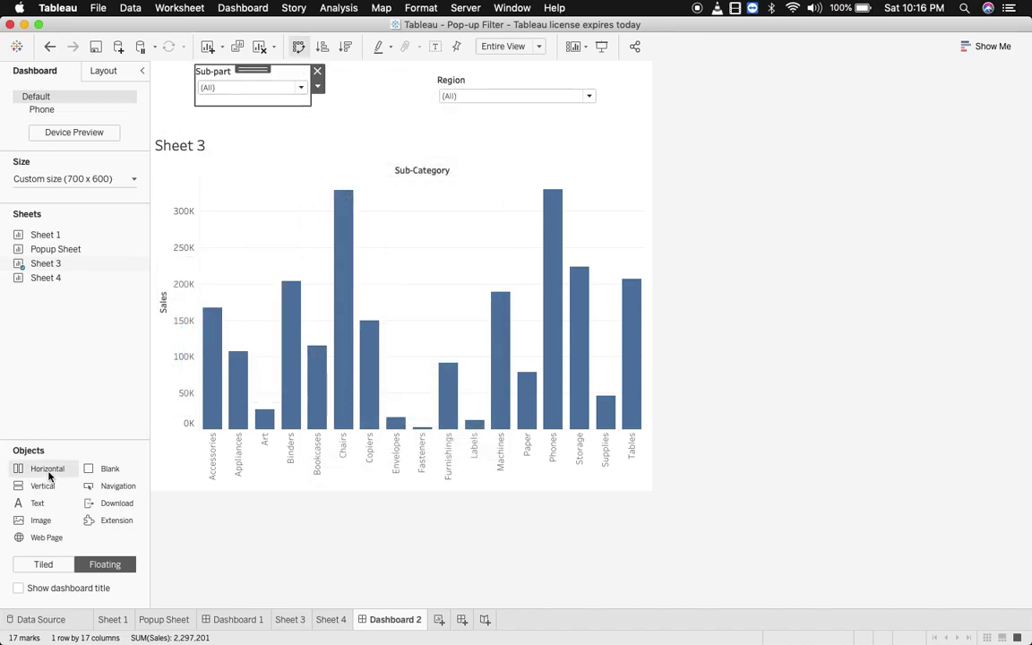
drag(55, 468, 287, 111)
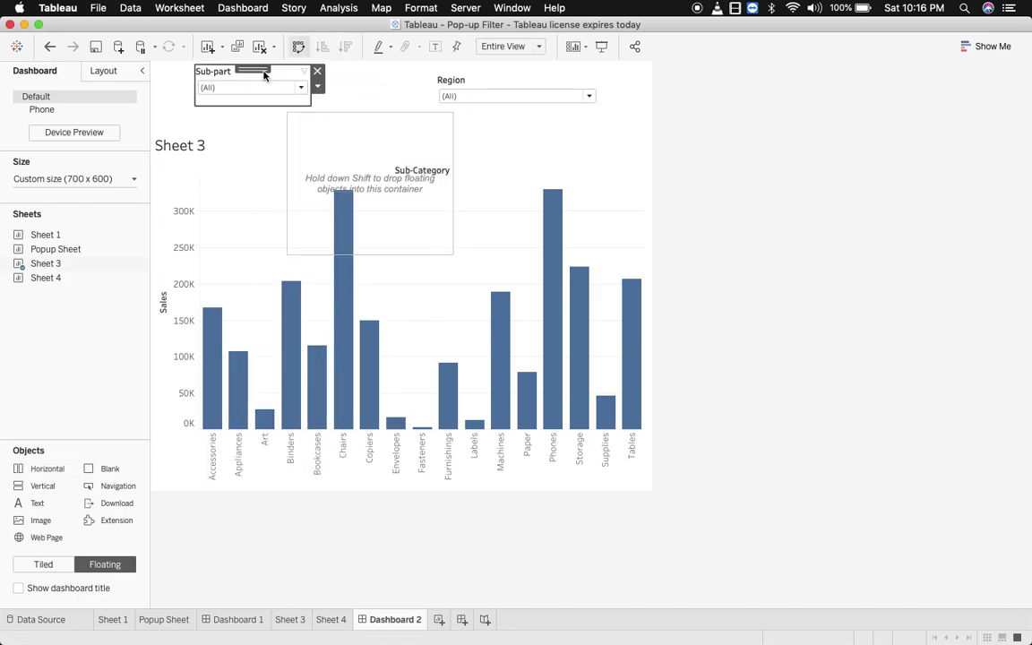
drag(265, 72, 372, 162)
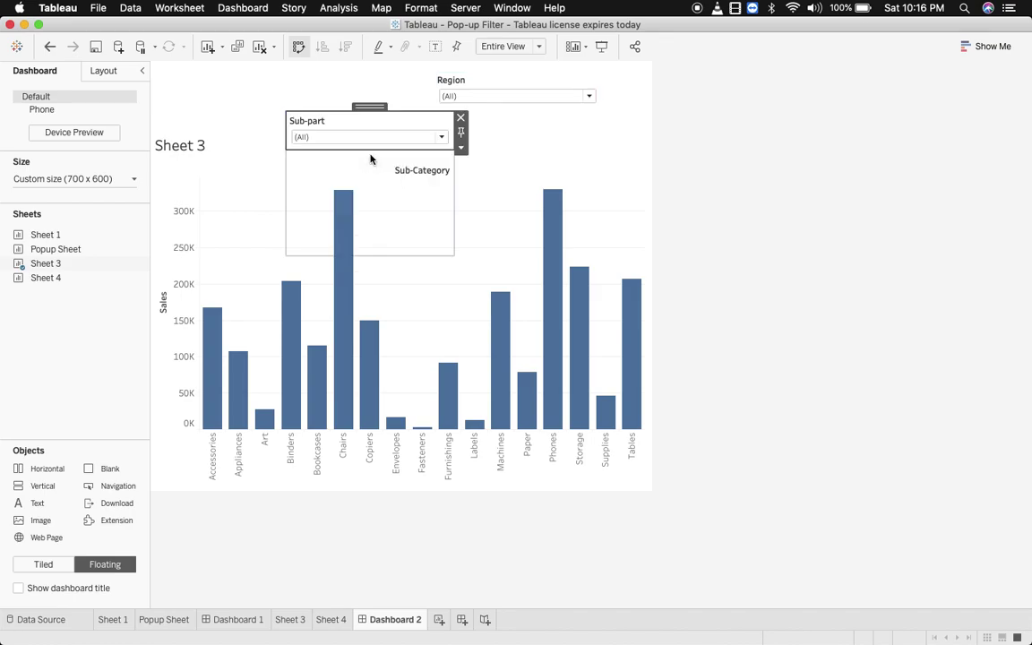
click(405, 237)
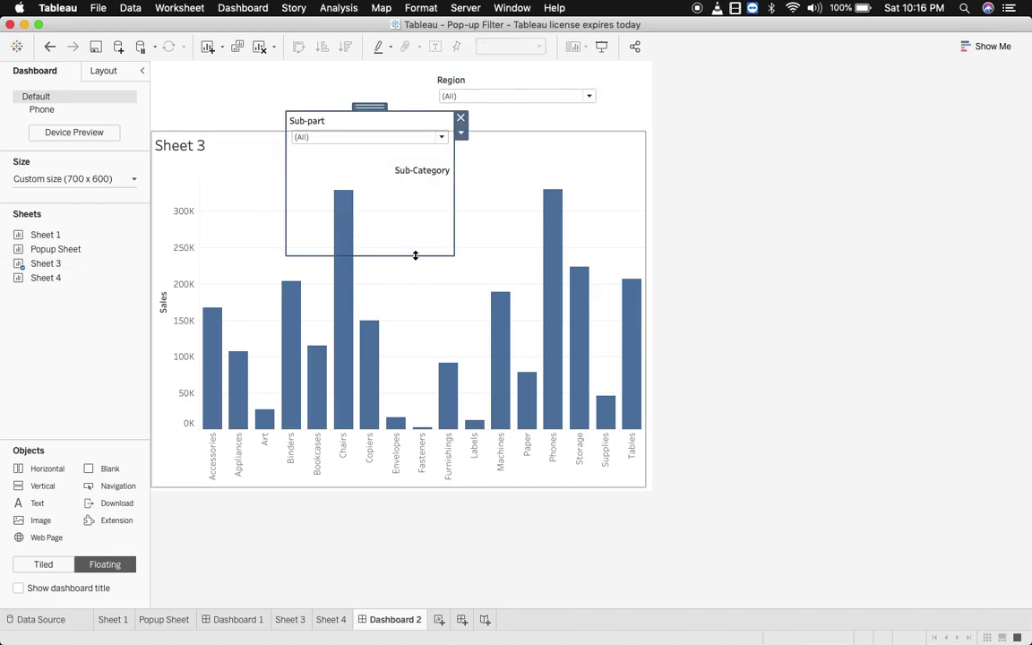
drag(415, 256, 407, 154)
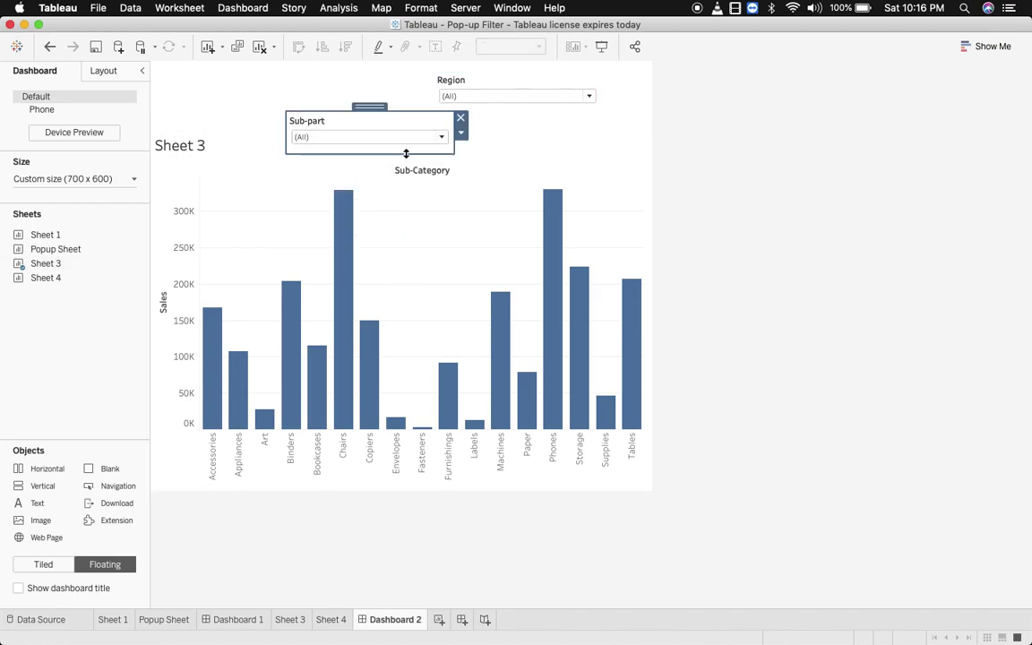
drag(365, 106, 318, 81)
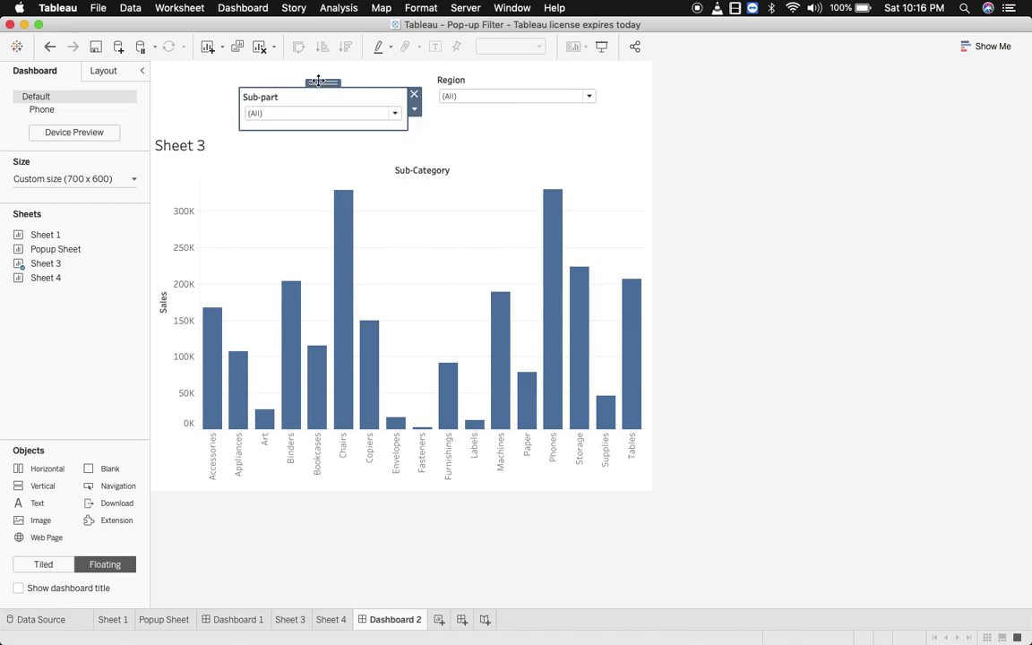
click(62, 280)
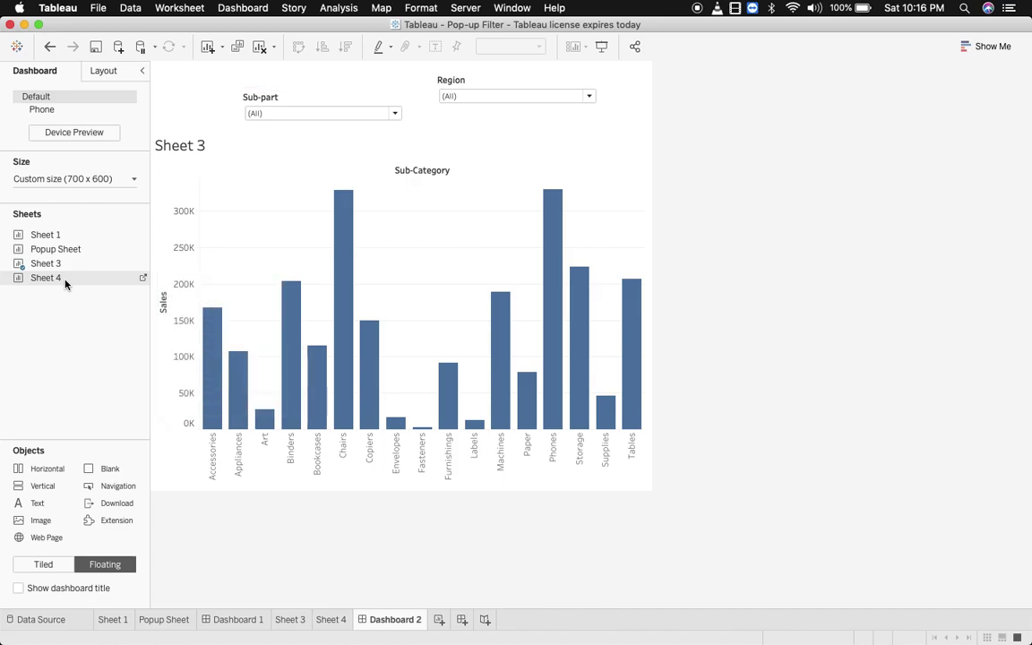
click(262, 106)
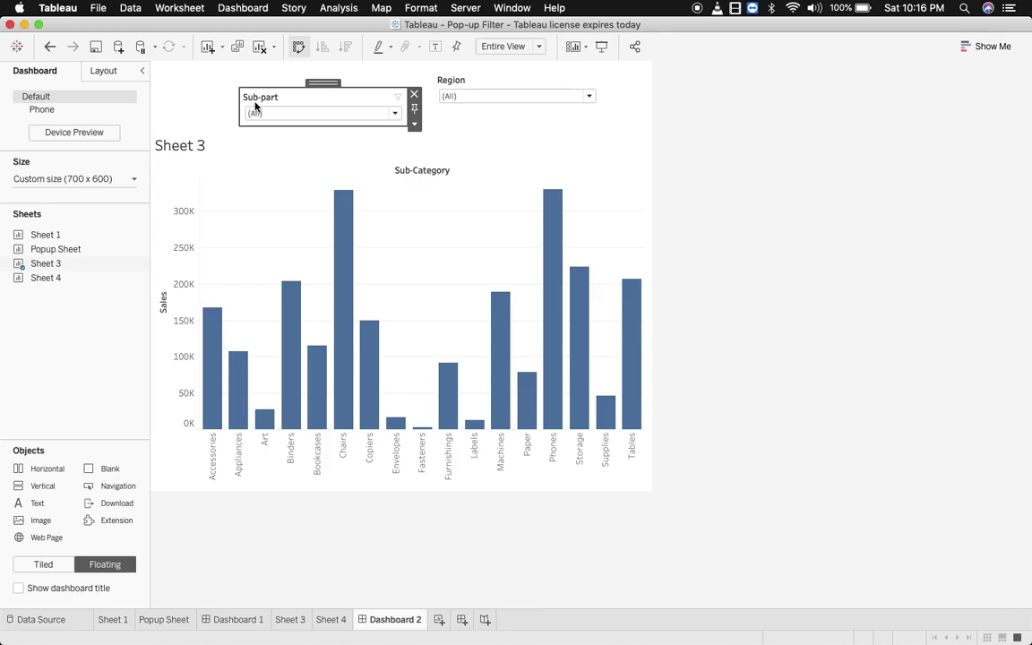
click(53, 276)
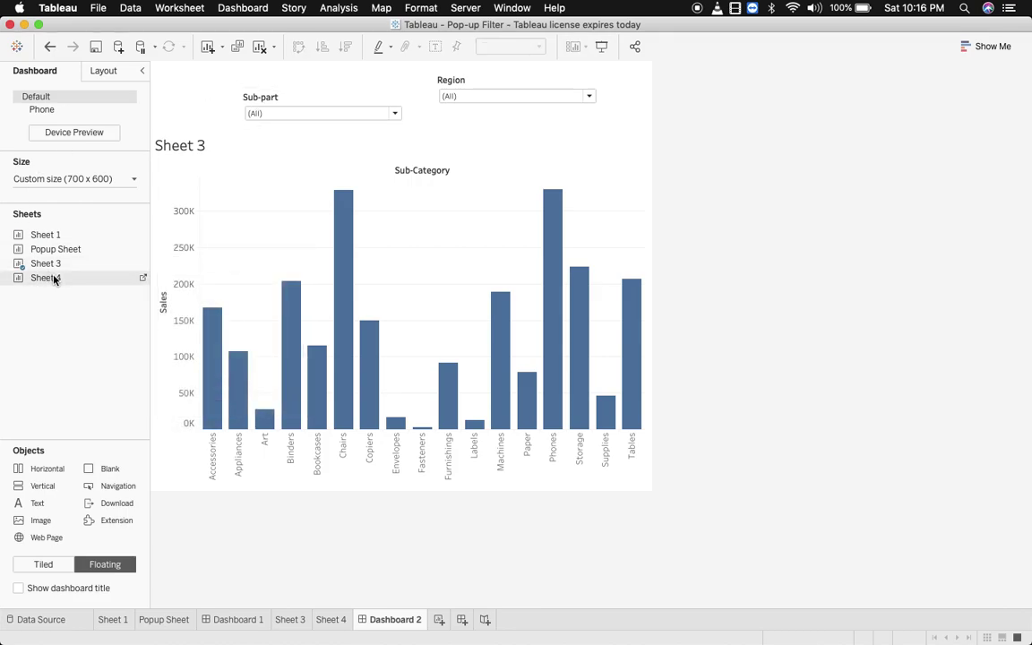
- Drop Sheet 4 beside the Sub-part filter, hide its title, and select their horizontal container
drag(53, 279, 243, 104)
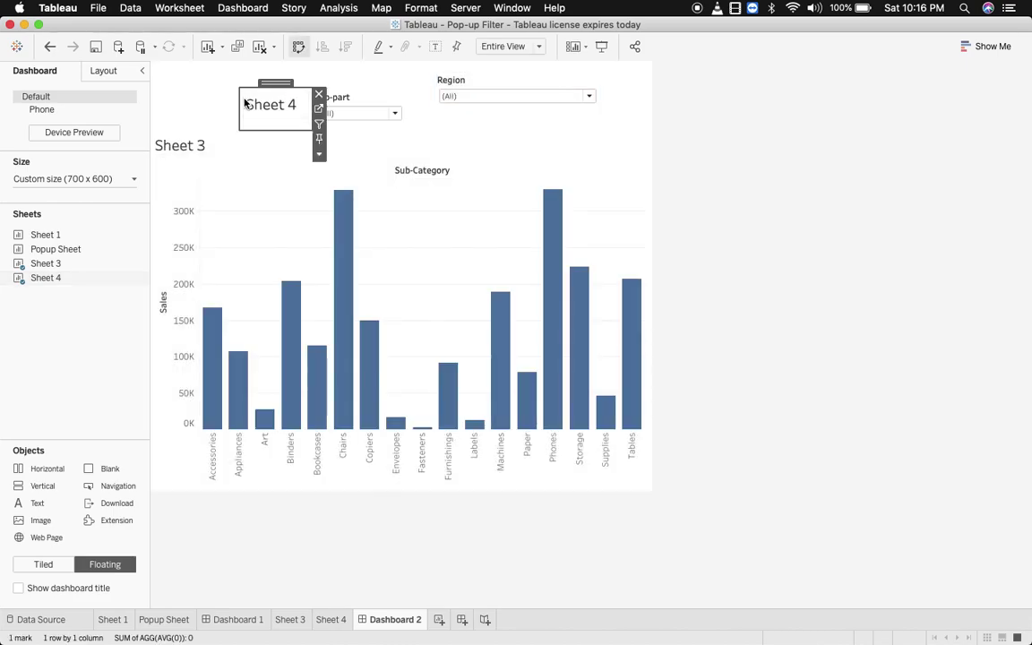
right_click(288, 114)
click(309, 146)
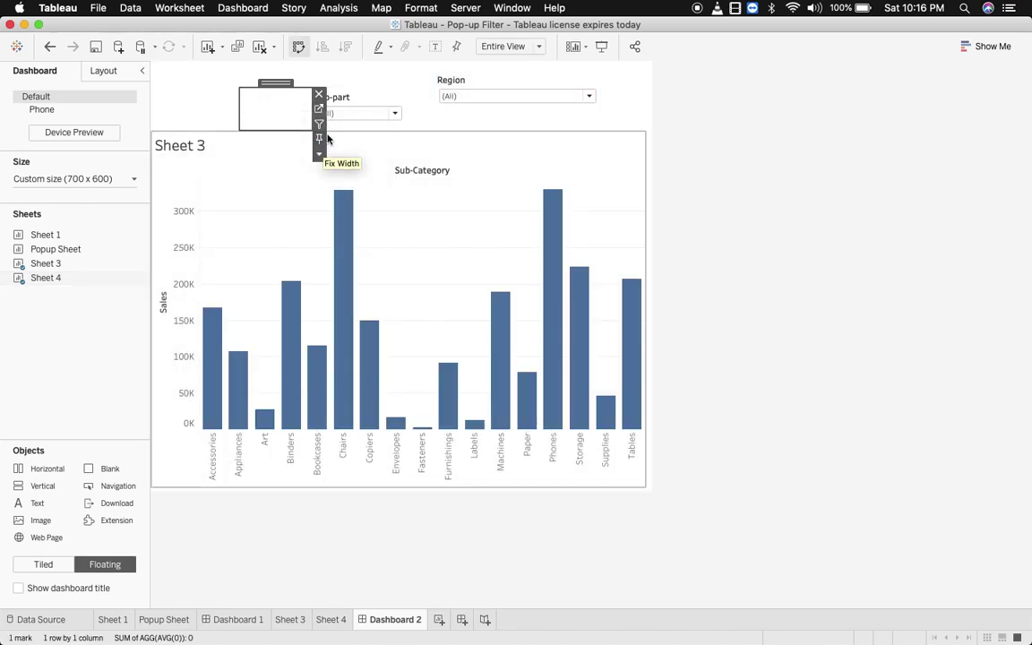
click(319, 154)
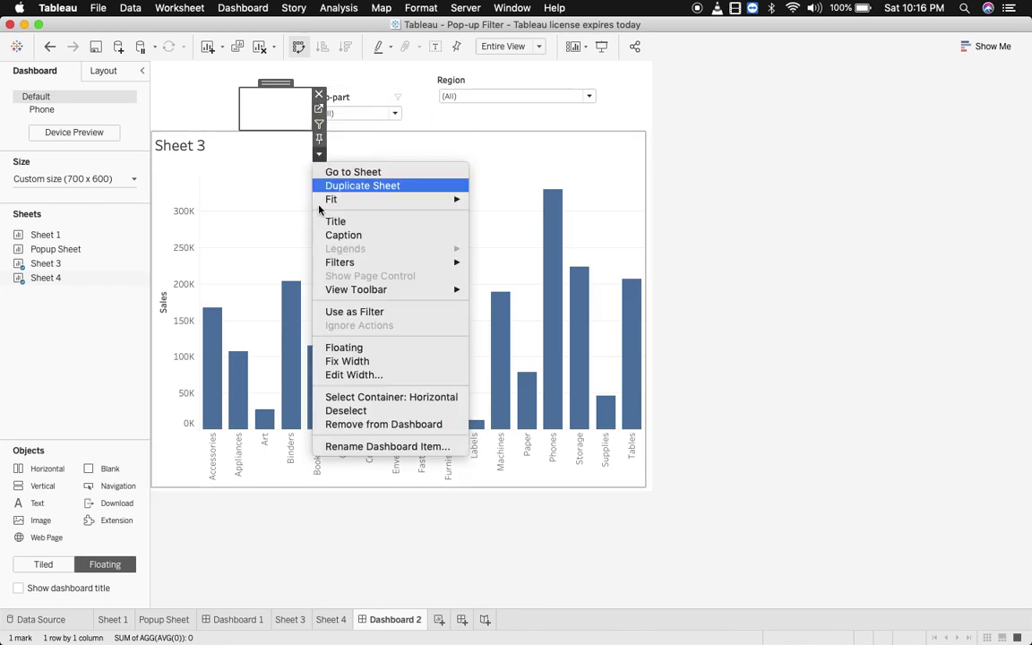
click(358, 397)
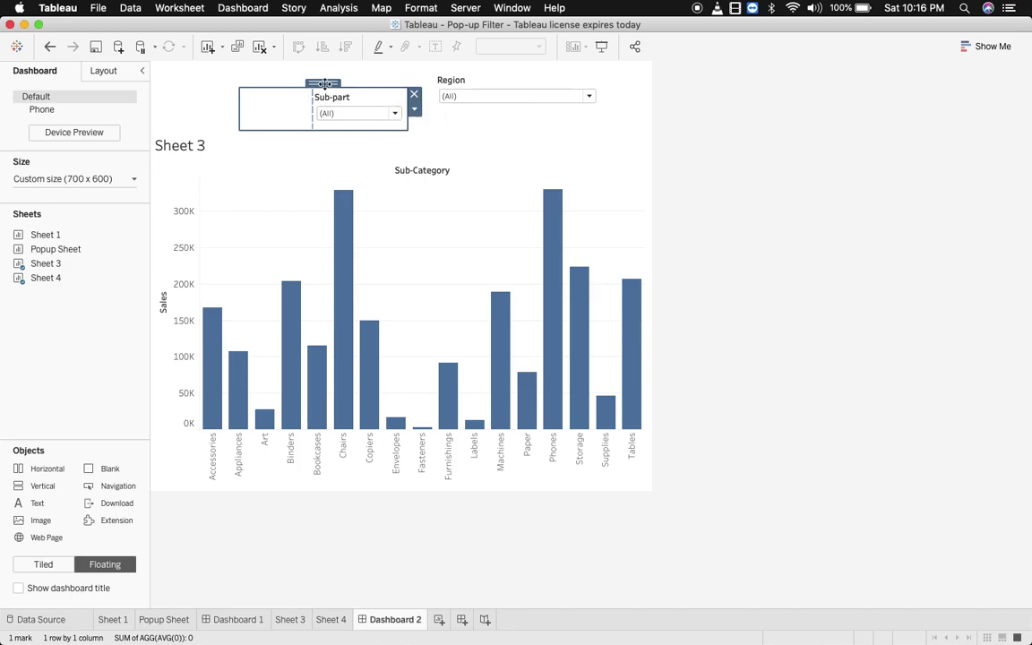
- Make the Sub-part filter floating and drop it beside the Region filter
click(480, 82)
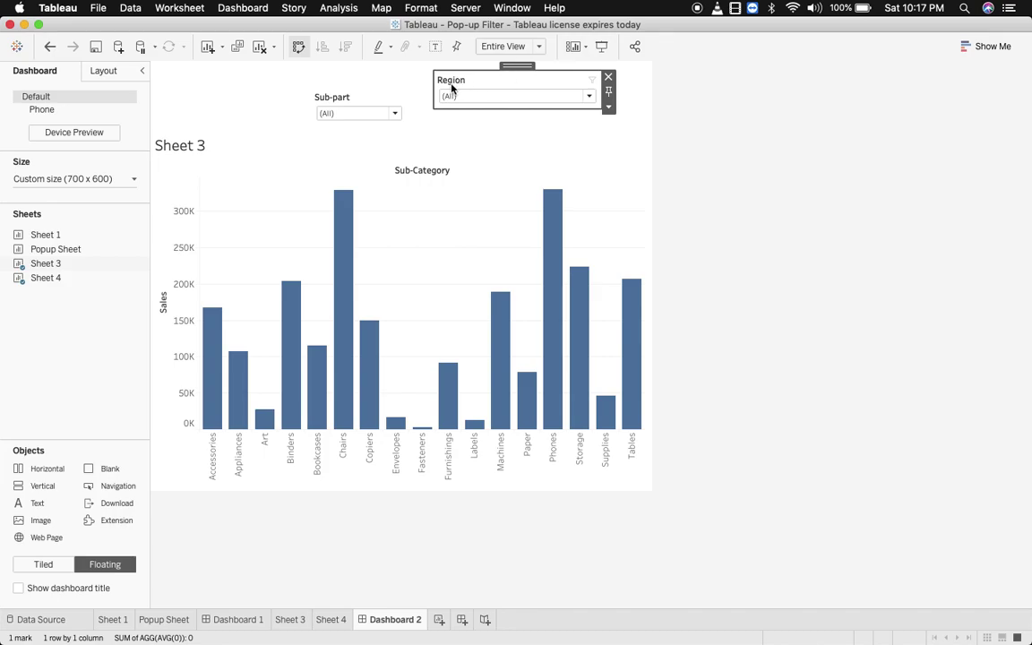
click(362, 105)
click(414, 124)
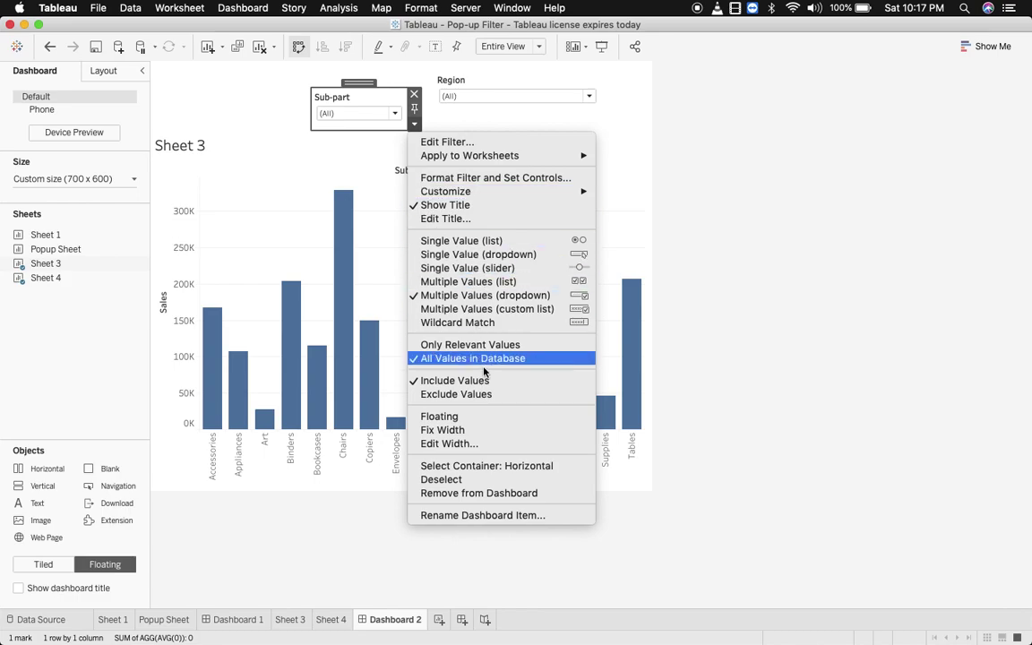
click(448, 416)
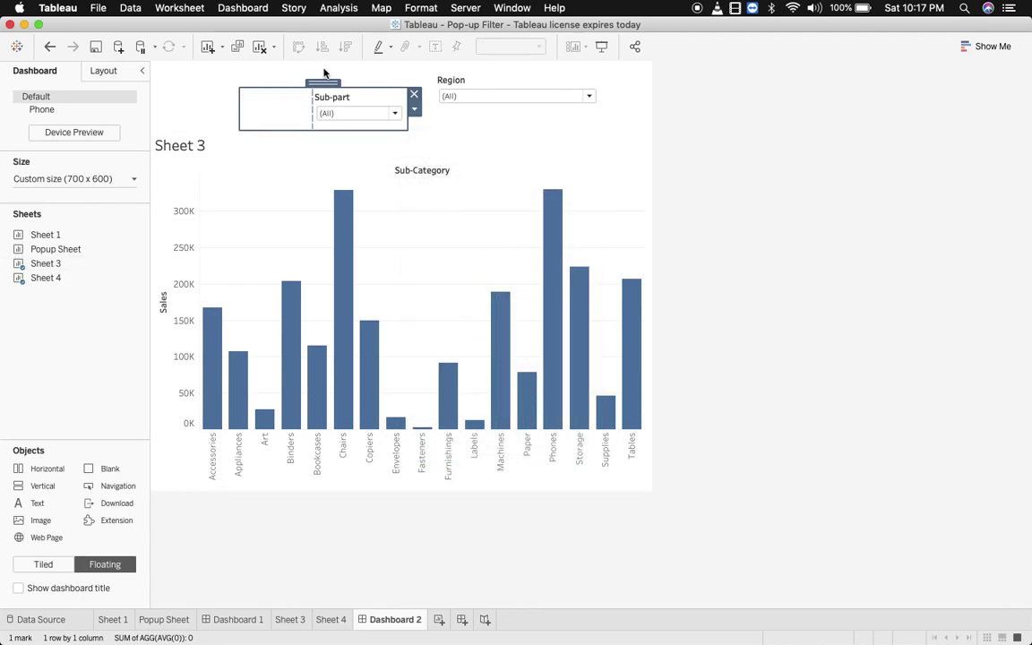
drag(328, 85, 440, 89)
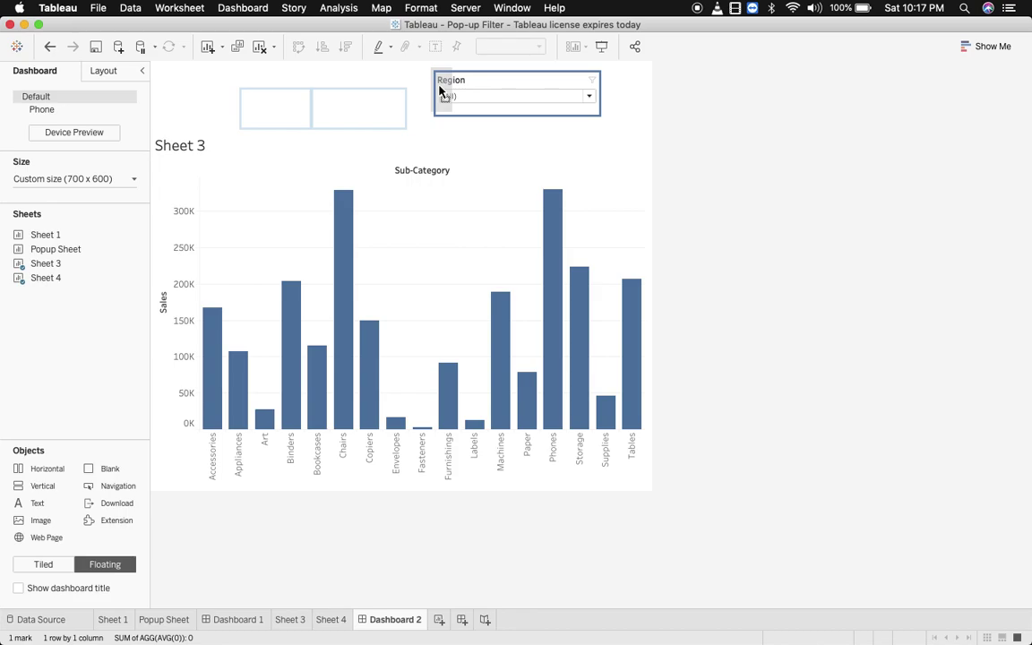
drag(440, 90, 439, 89)
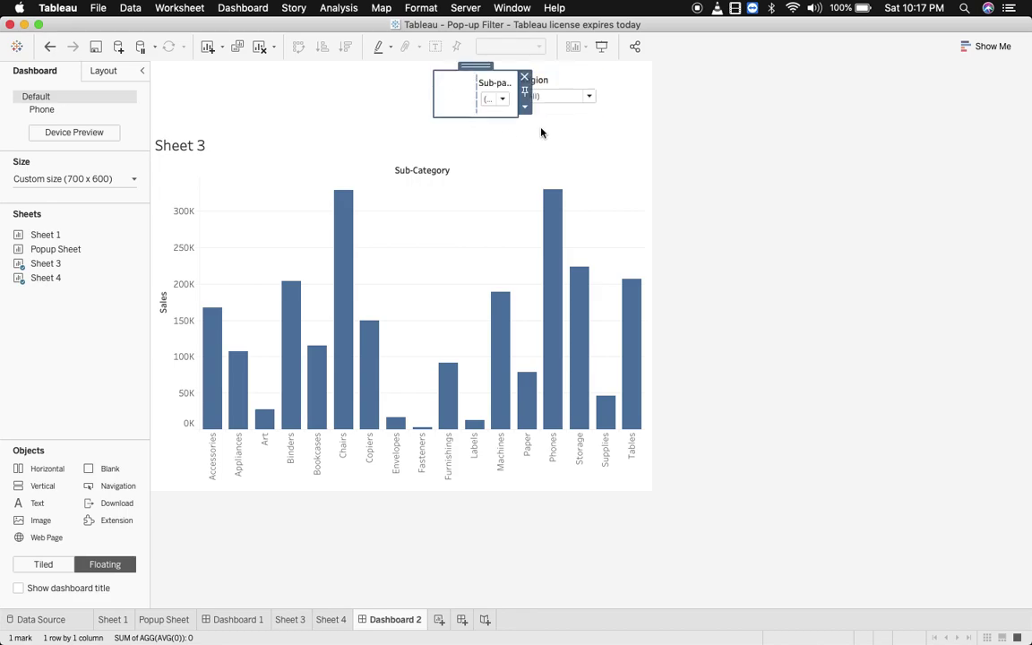
- Select the horizontal container holding Sub-part and Region and widen it to the left
click(525, 107)
click(529, 210)
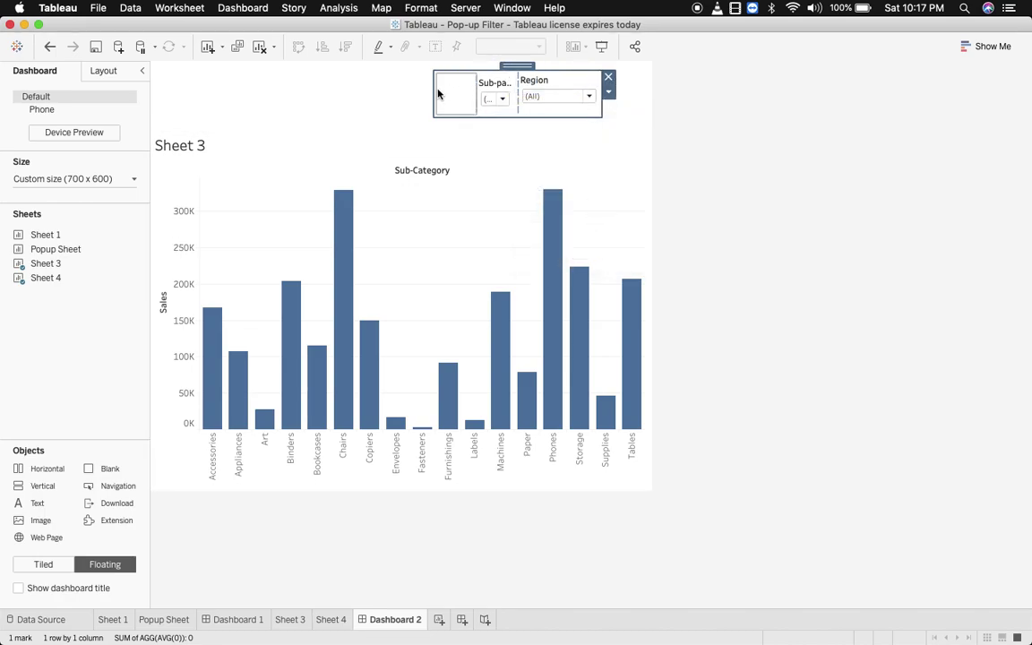
drag(433, 88, 409, 96)
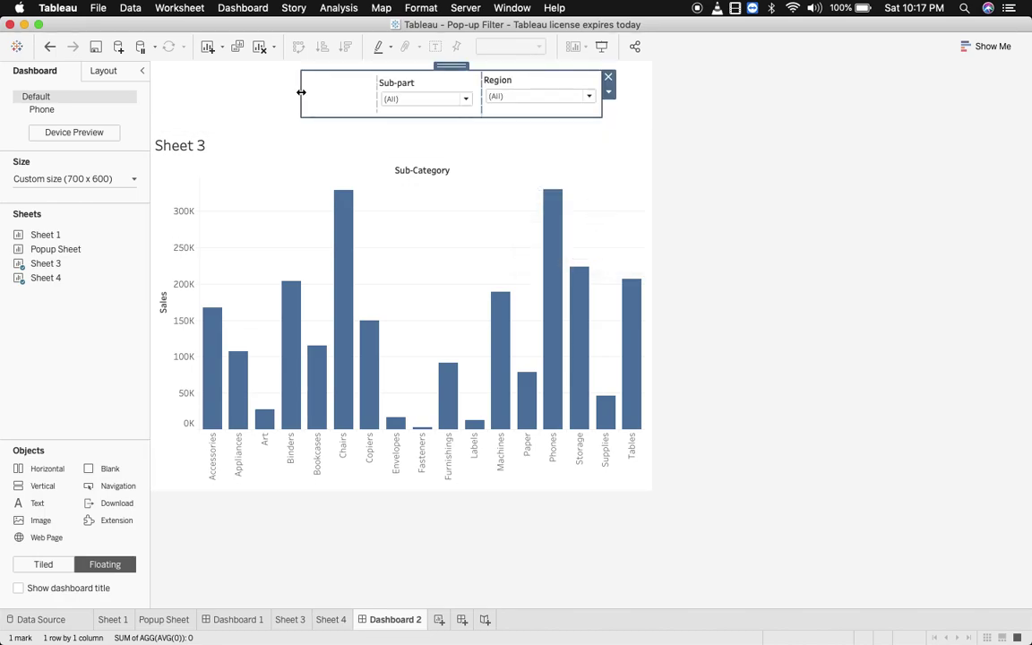
- Select the horizontal filter container, widen it leftward and shift it right above the chart
click(306, 92)
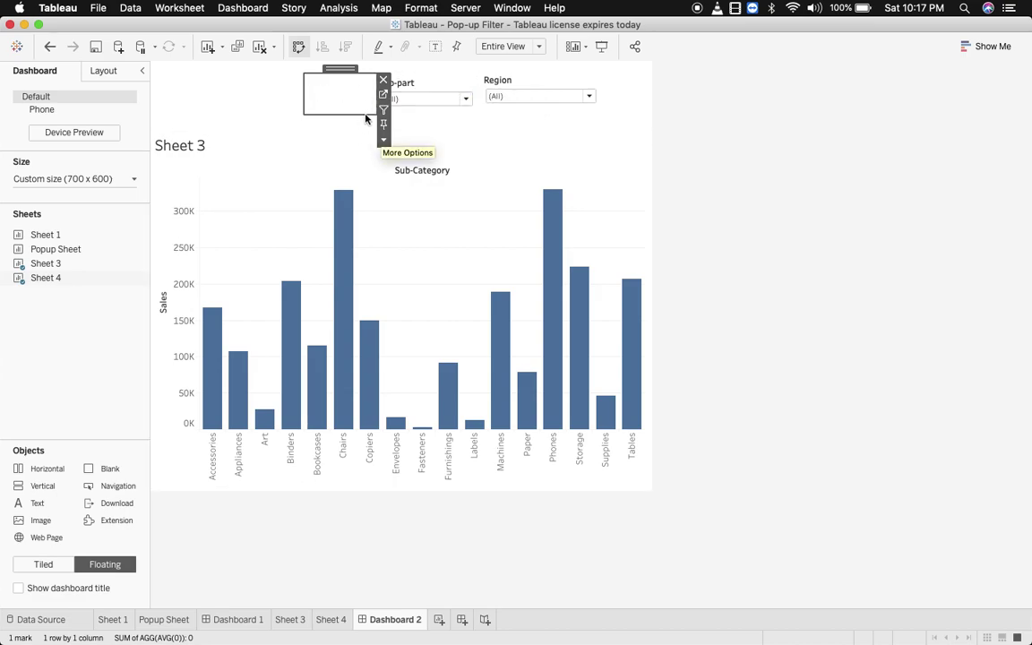
click(384, 139)
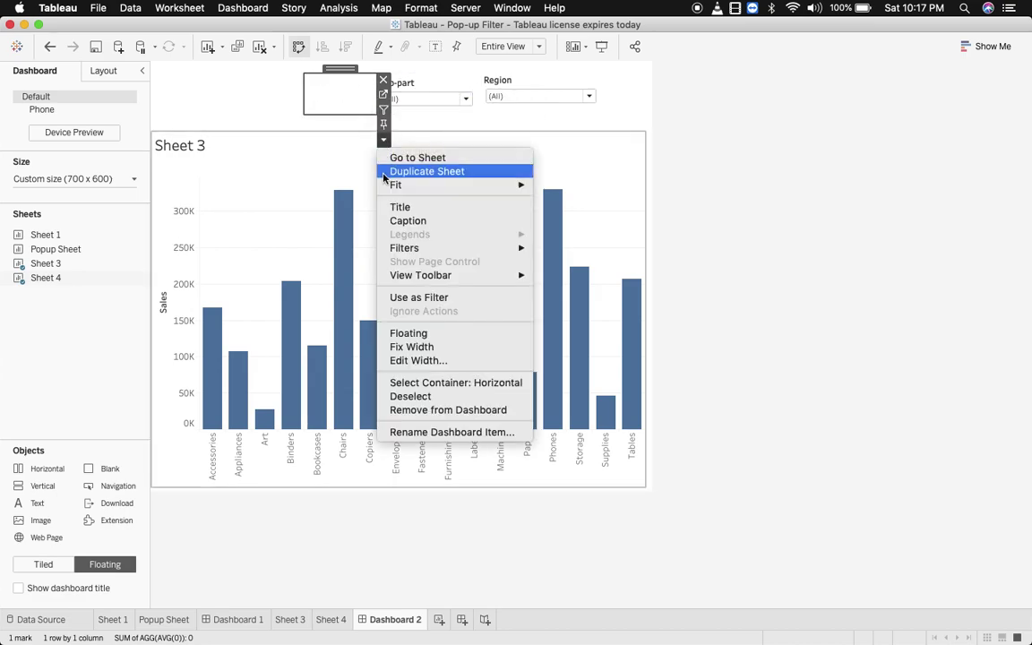
click(490, 383)
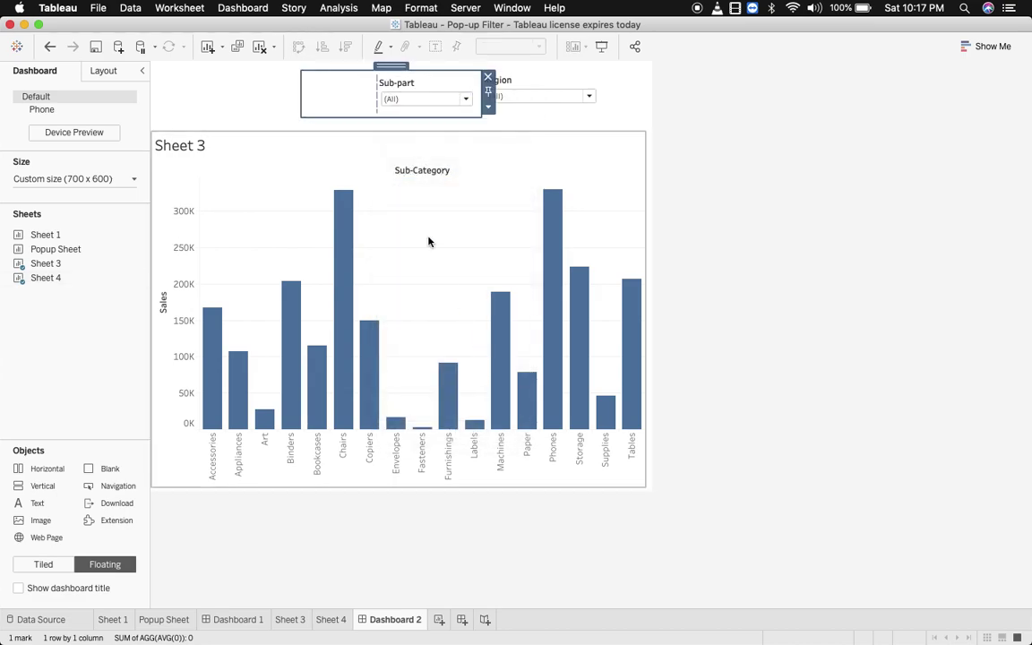
click(541, 101)
click(608, 107)
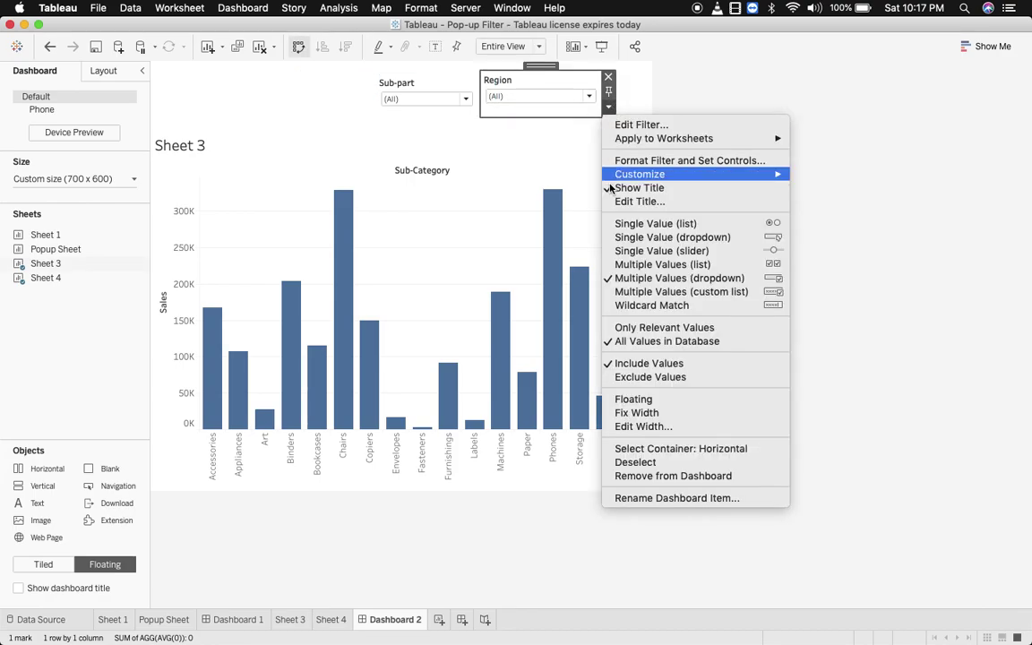
click(681, 449)
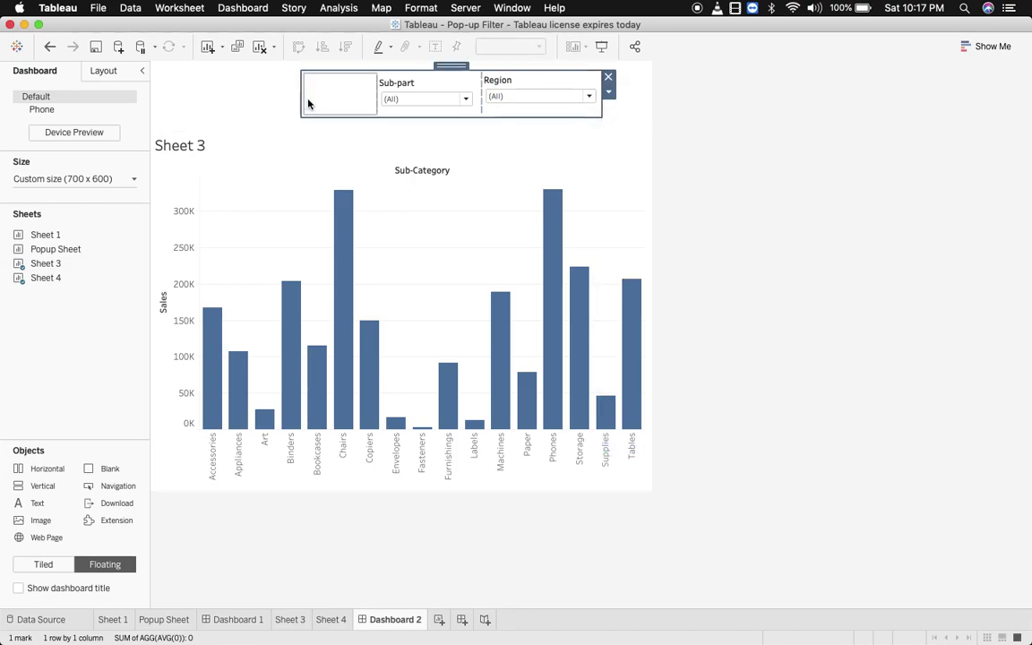
drag(301, 98, 260, 93)
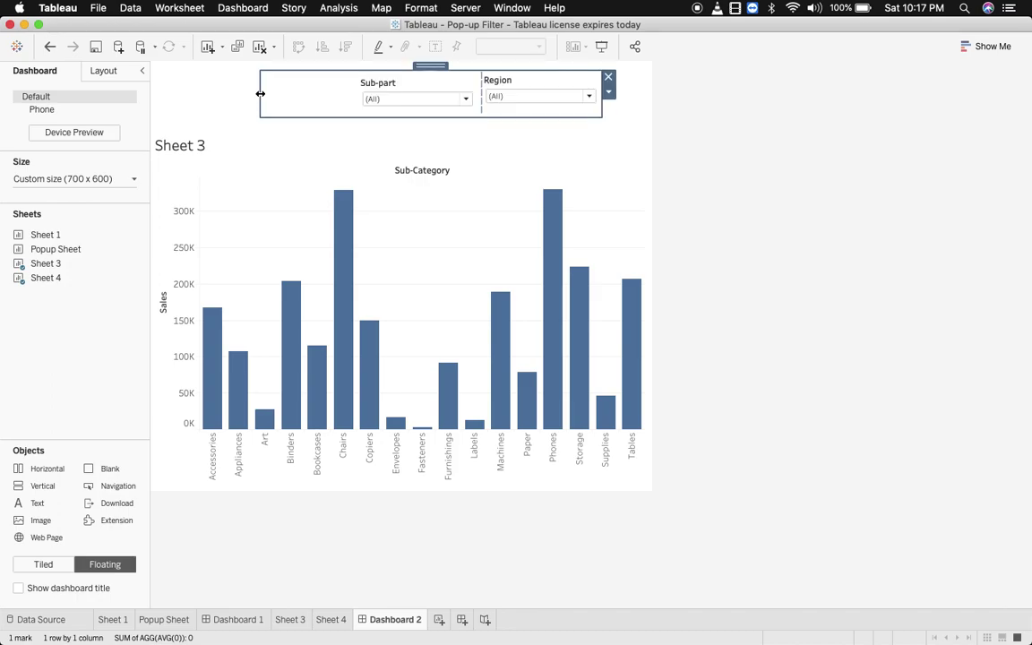
drag(427, 65, 468, 70)
- Uncheck and then recheck Central in the Region filter, leaving it at (All)
click(701, 164)
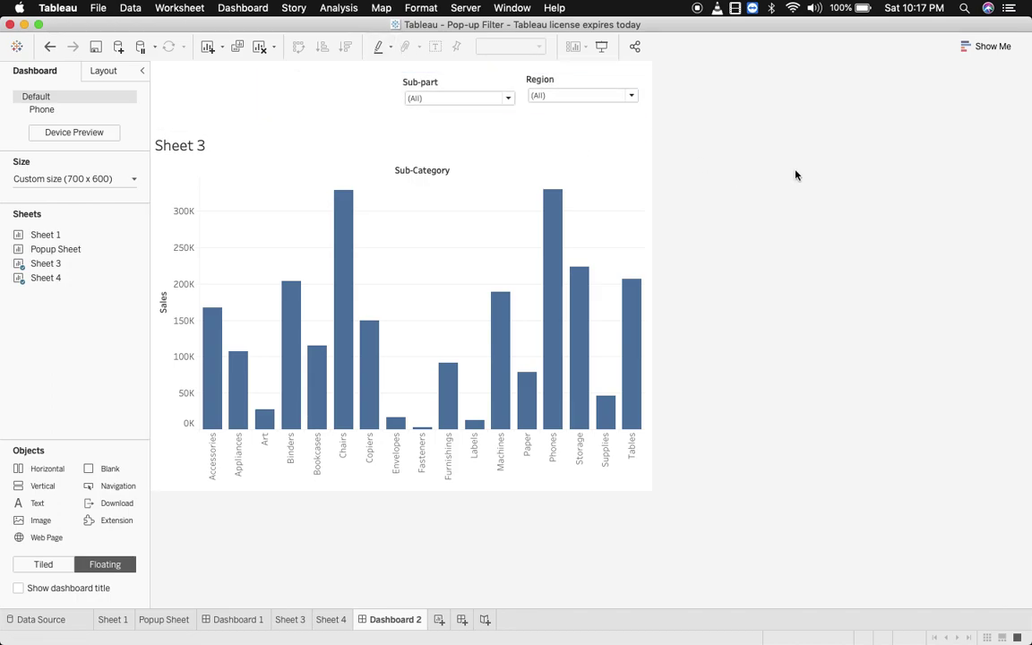
click(565, 96)
click(541, 125)
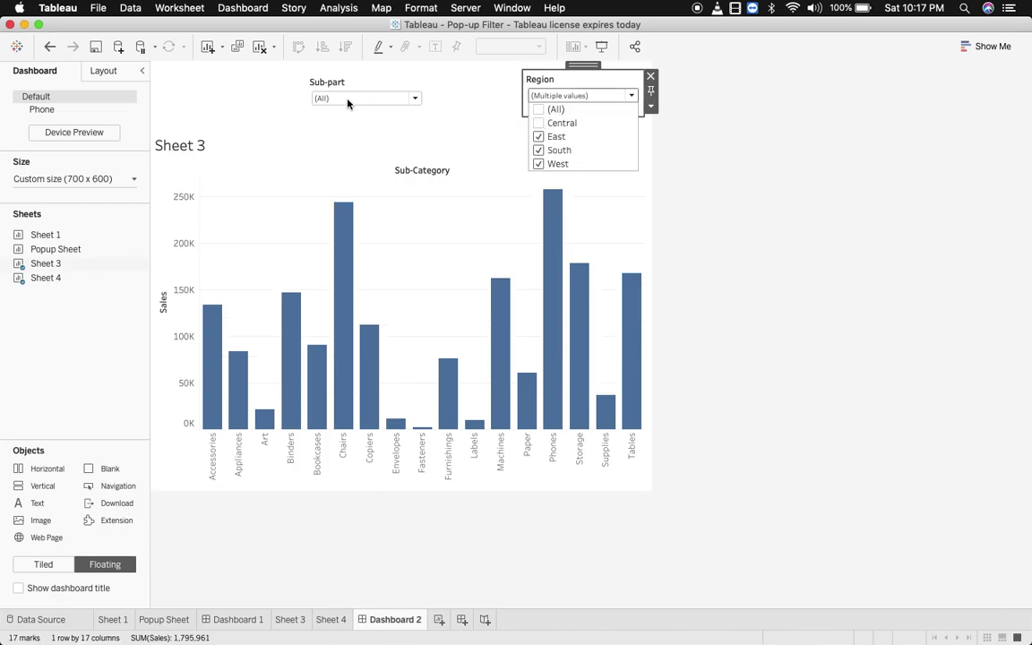
click(277, 85)
click(277, 84)
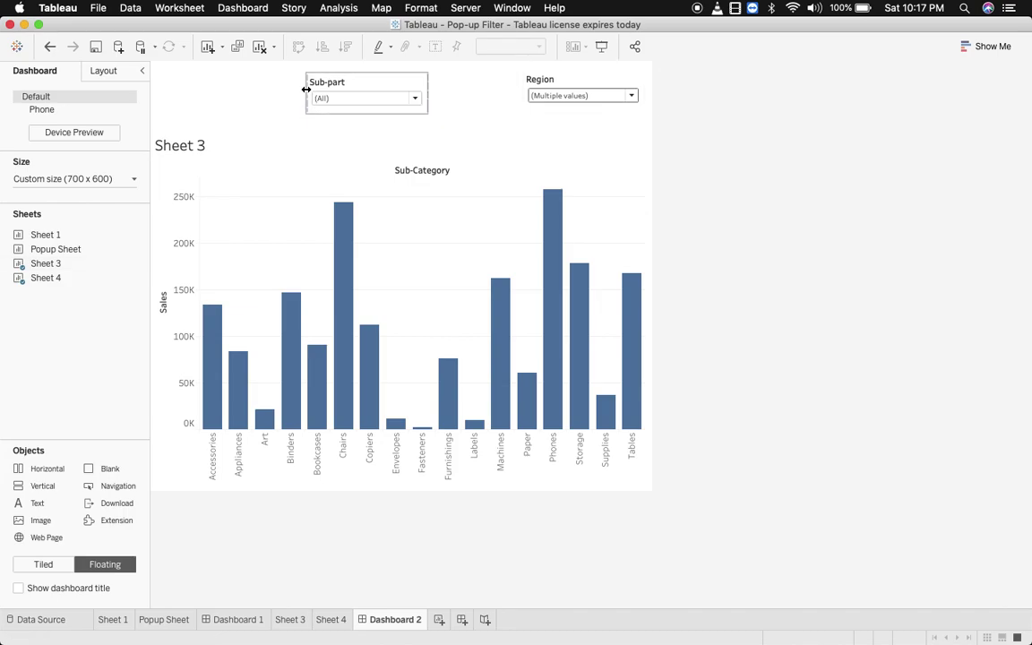
click(602, 101)
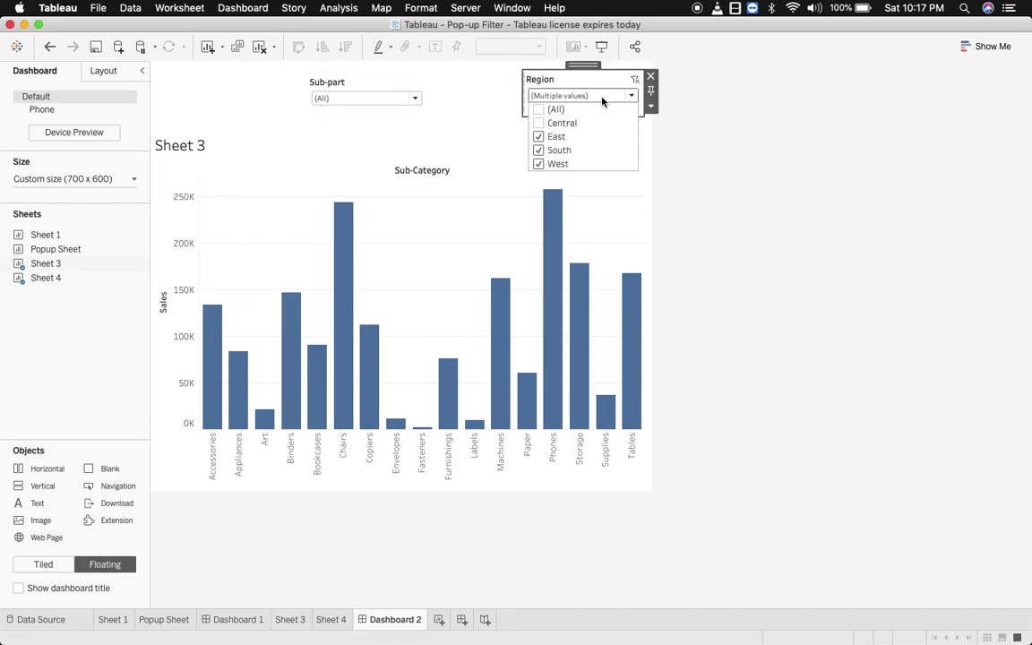
click(539, 124)
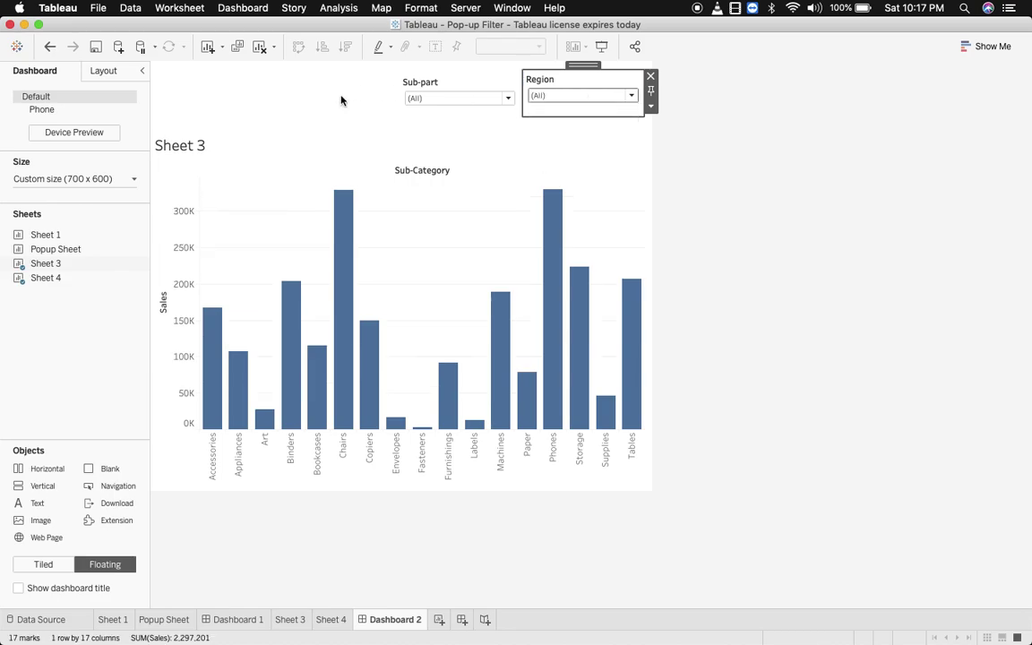
- Place Sheet 4 on the dashboard as a floating object beside the Sub-part filter
drag(46, 277, 356, 93)
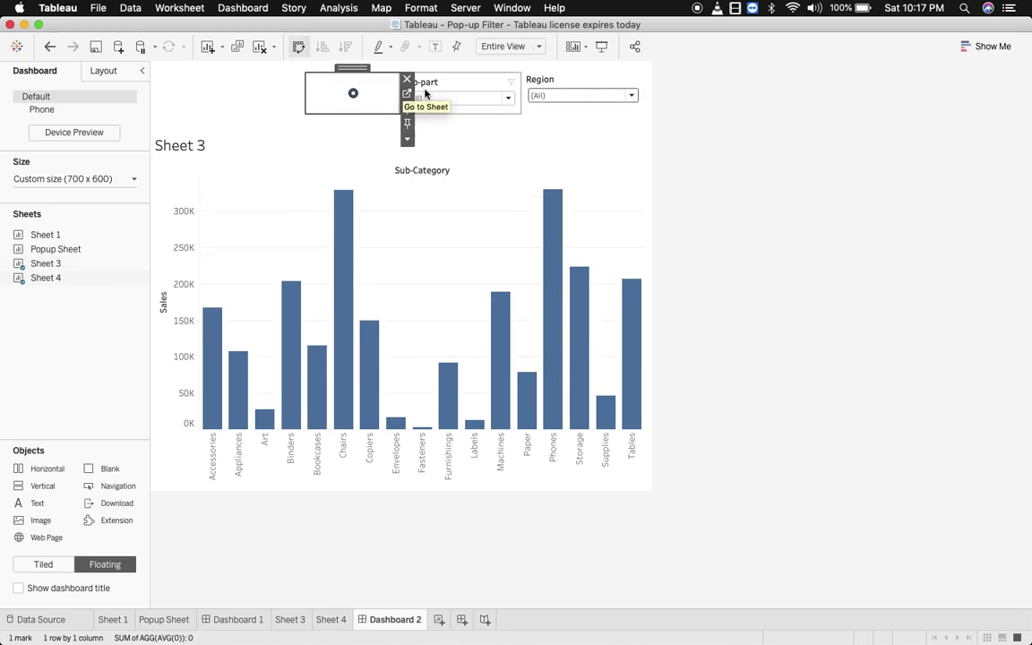
click(425, 83)
click(366, 95)
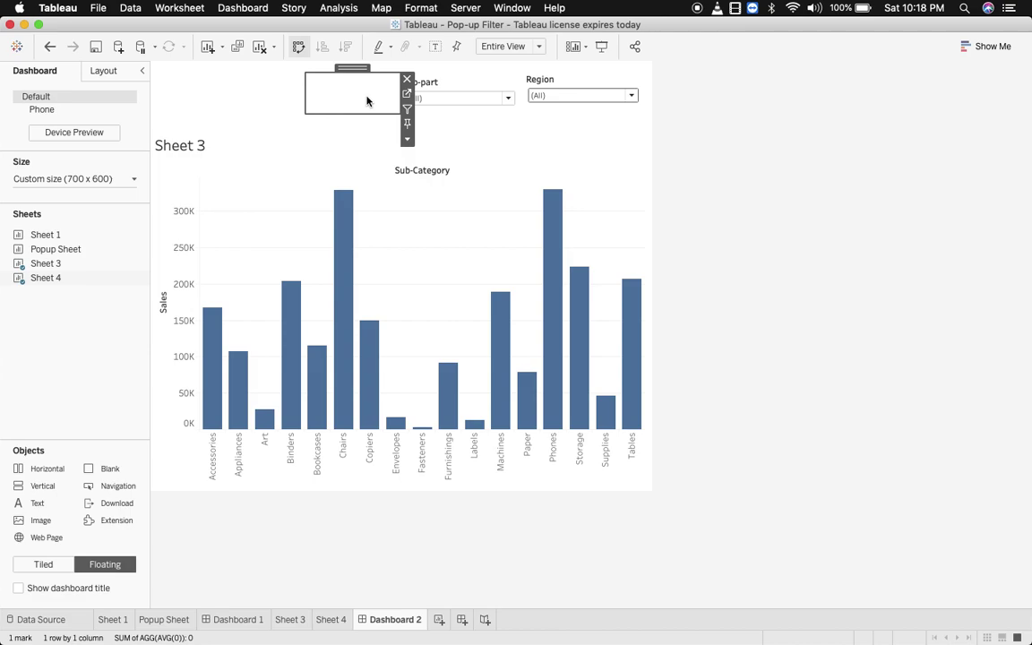
click(257, 101)
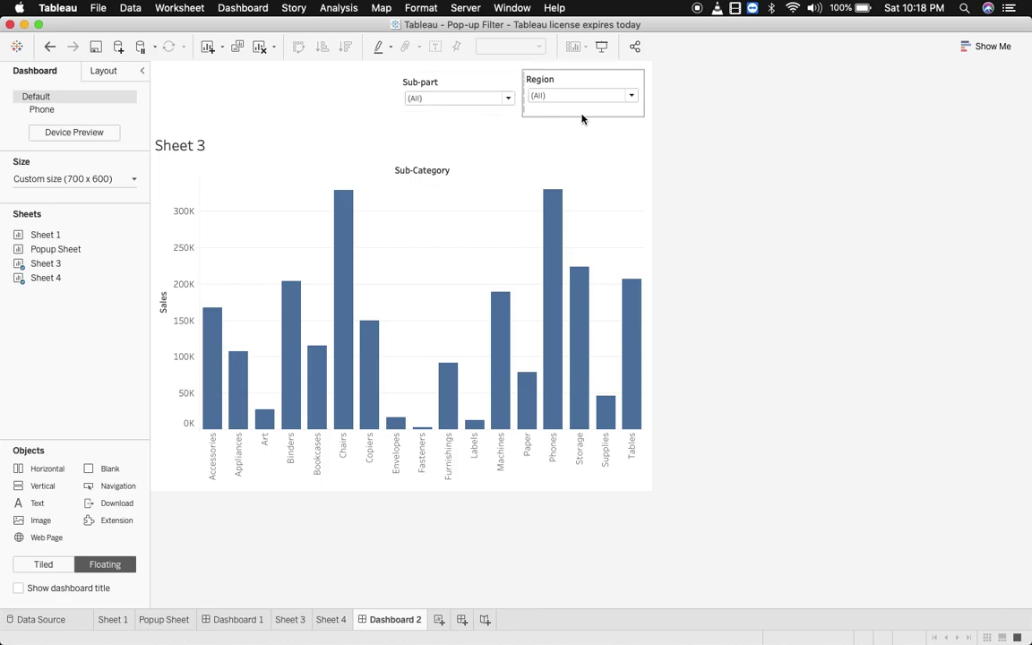
- Uncheck Central in the Region filter and narrow the Sub-part filter slightly
click(609, 96)
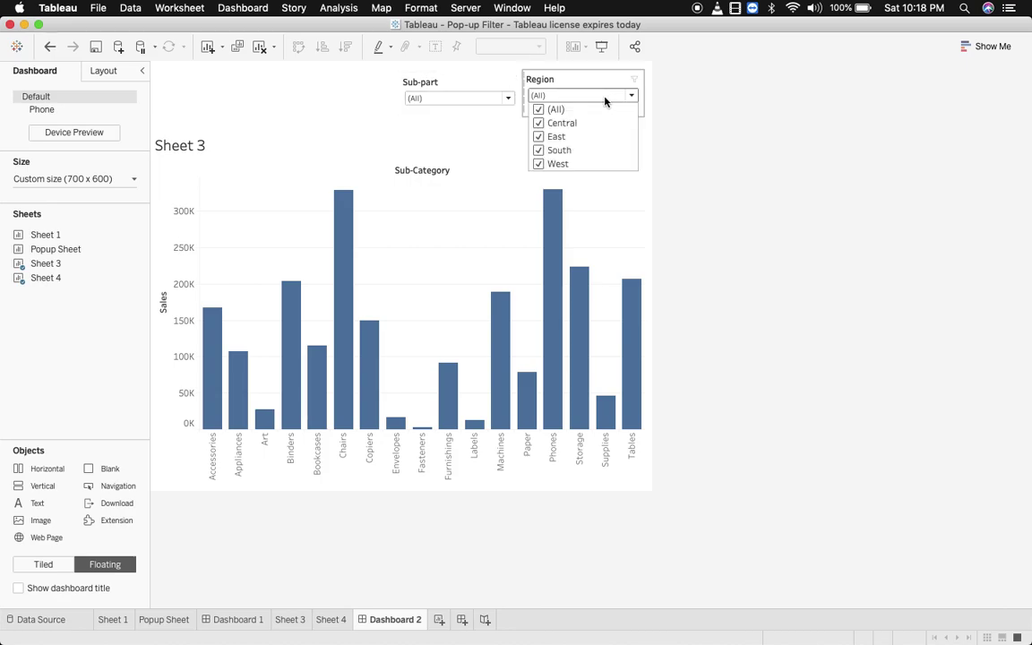
click(538, 123)
click(472, 92)
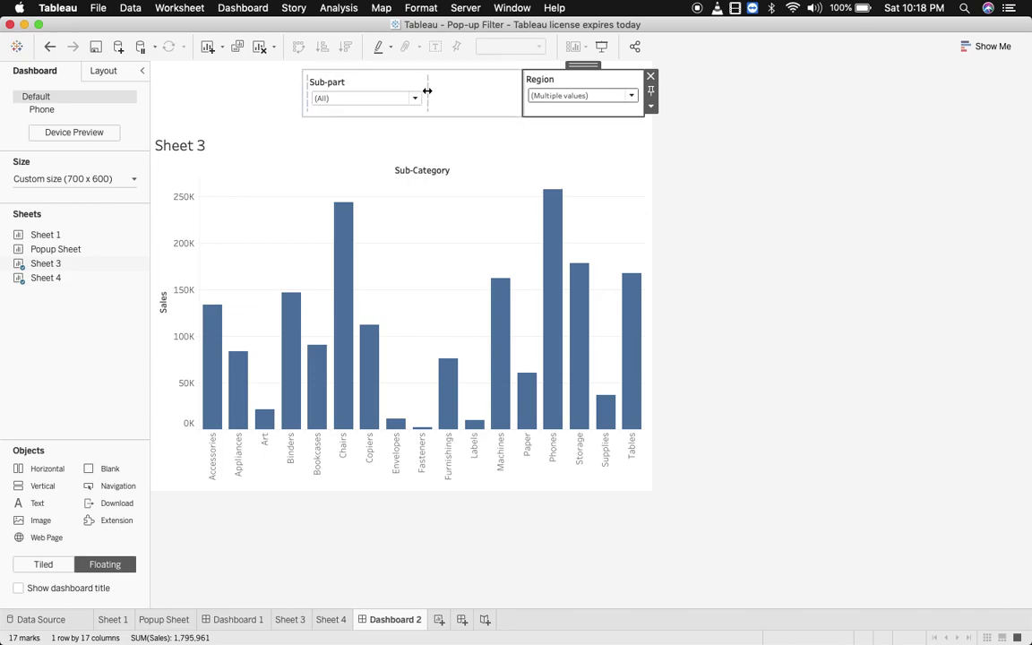
drag(428, 91, 408, 89)
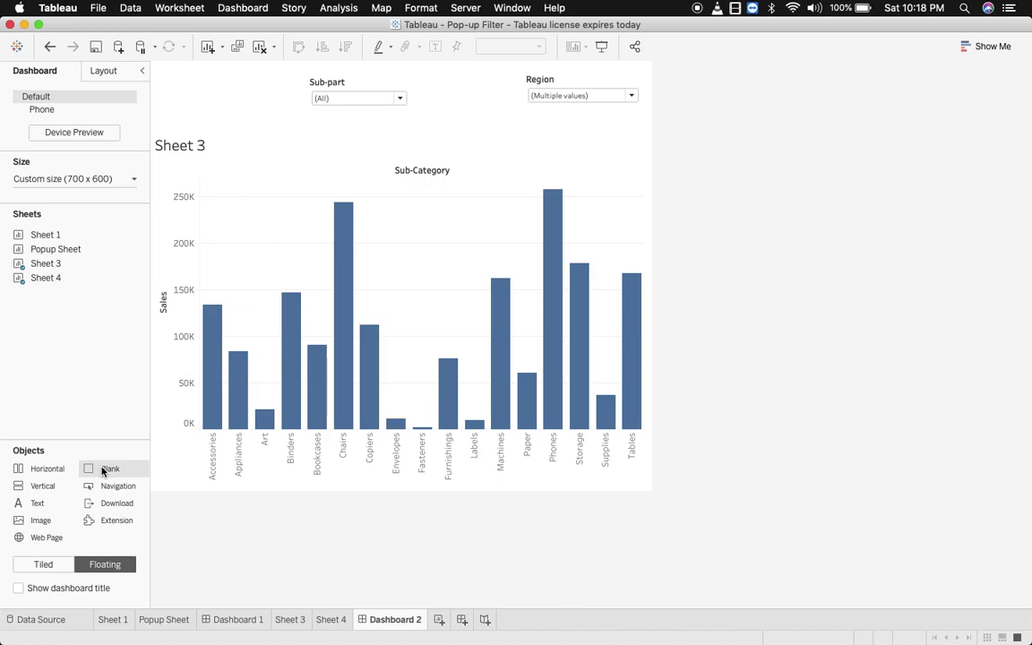
- Add a Blank object beside the Sub-part filter and recheck Central in Region
drag(103, 473, 228, 160)
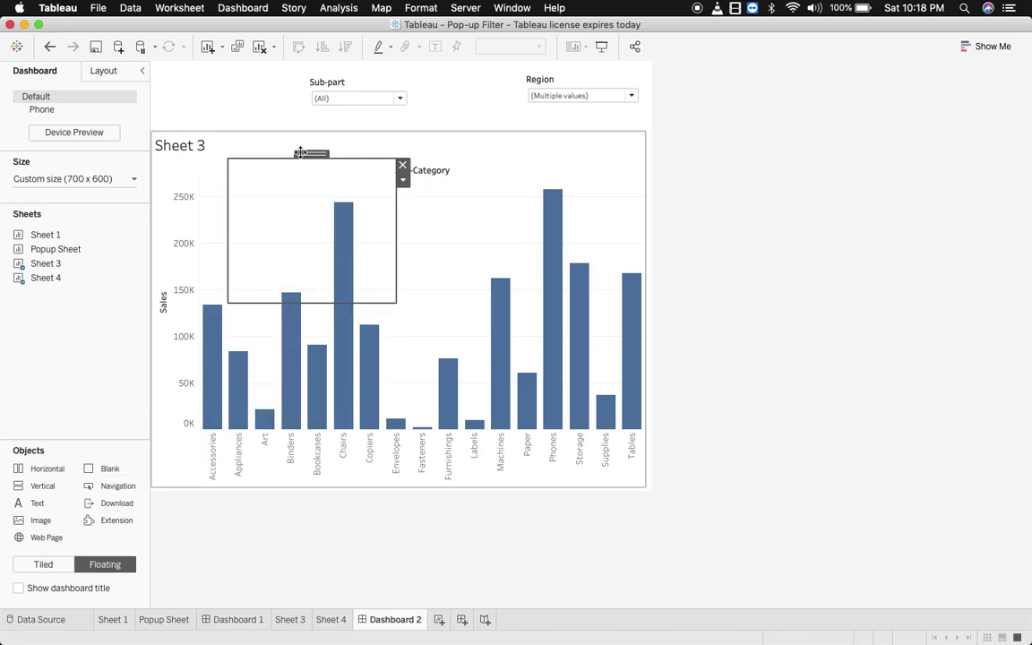
drag(302, 156, 333, 112)
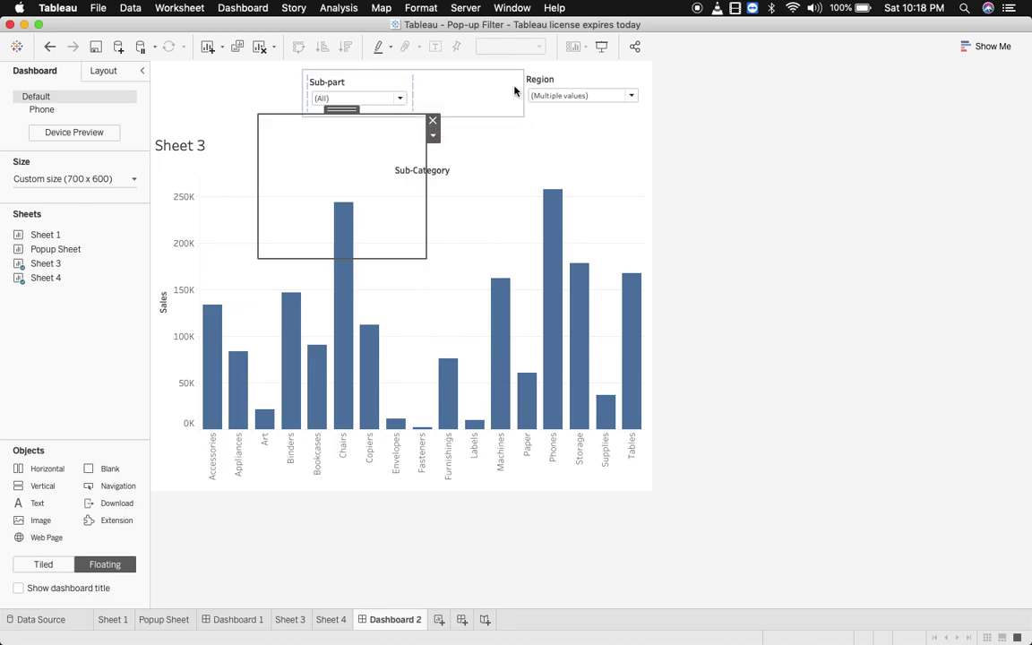
click(593, 95)
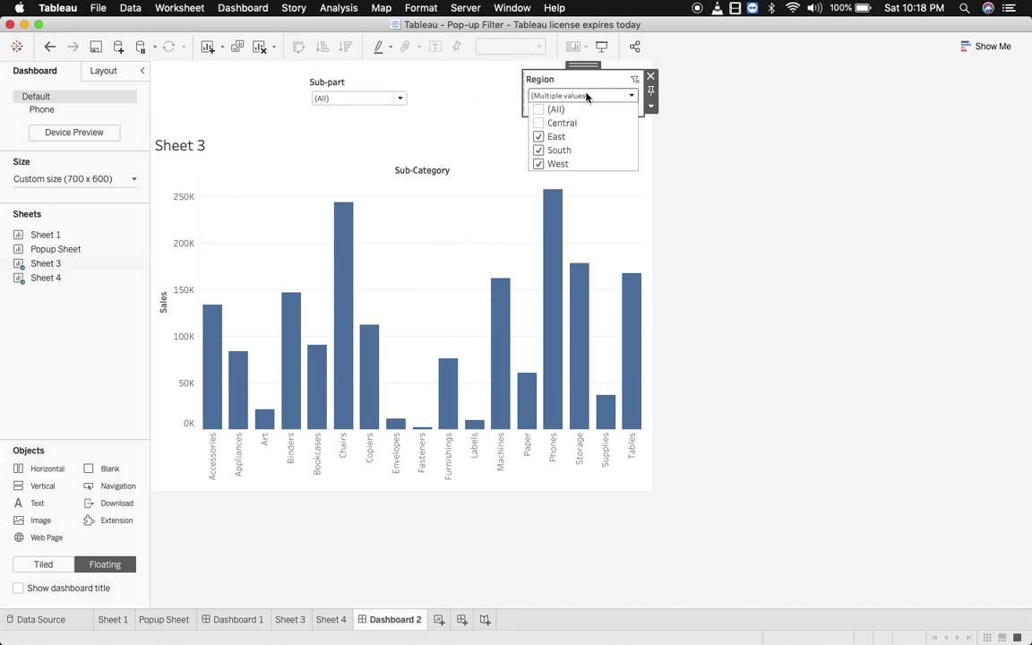
click(541, 123)
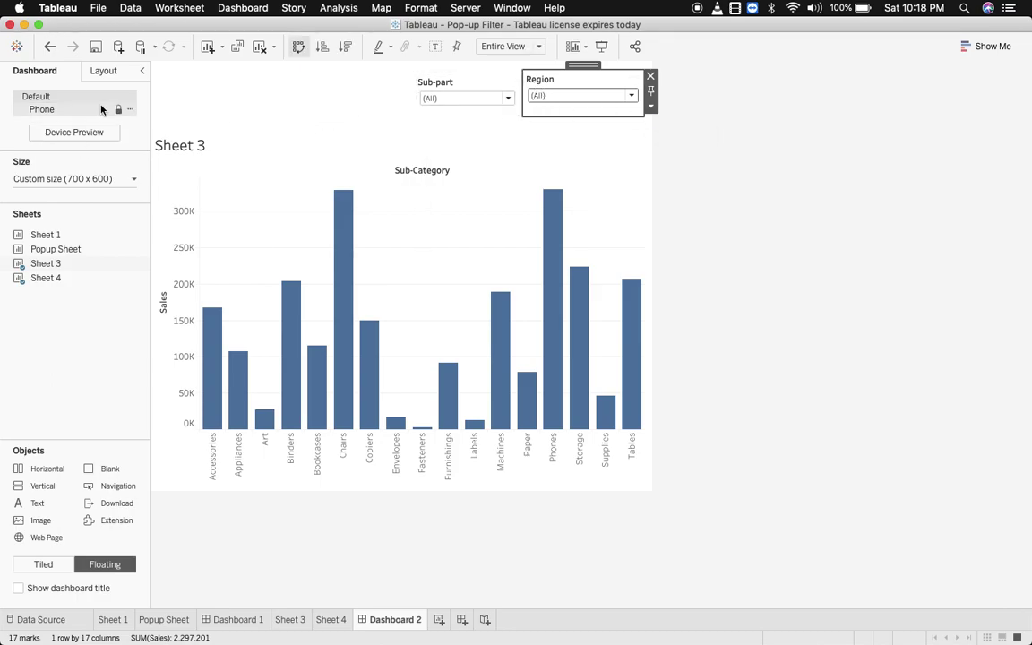
- Set the Region filter's outer padding to 9 on all sides
click(97, 70)
click(65, 301)
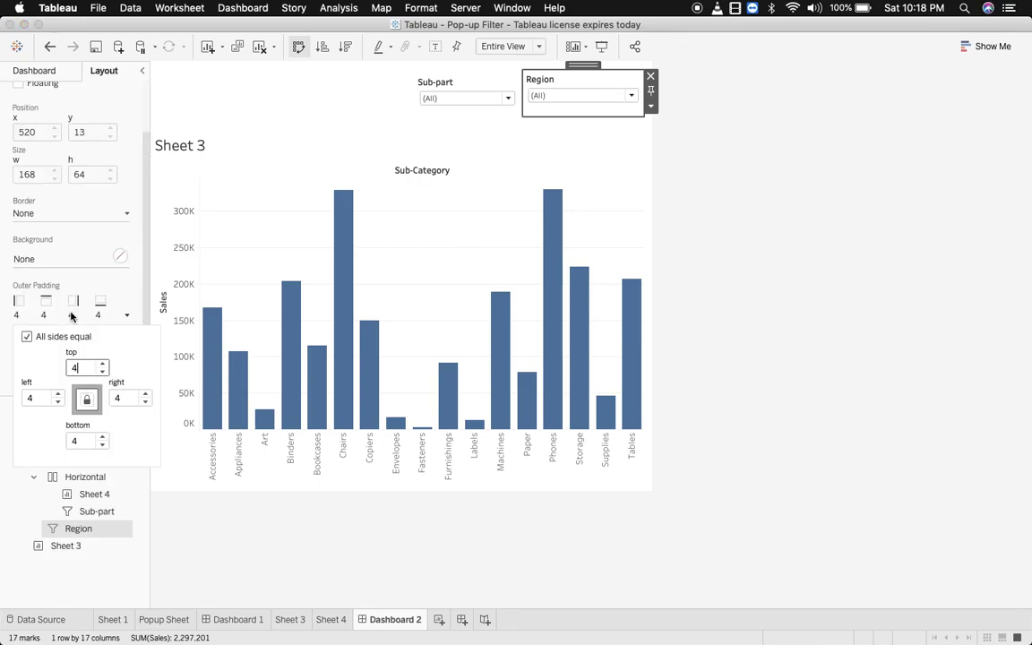
text(9)
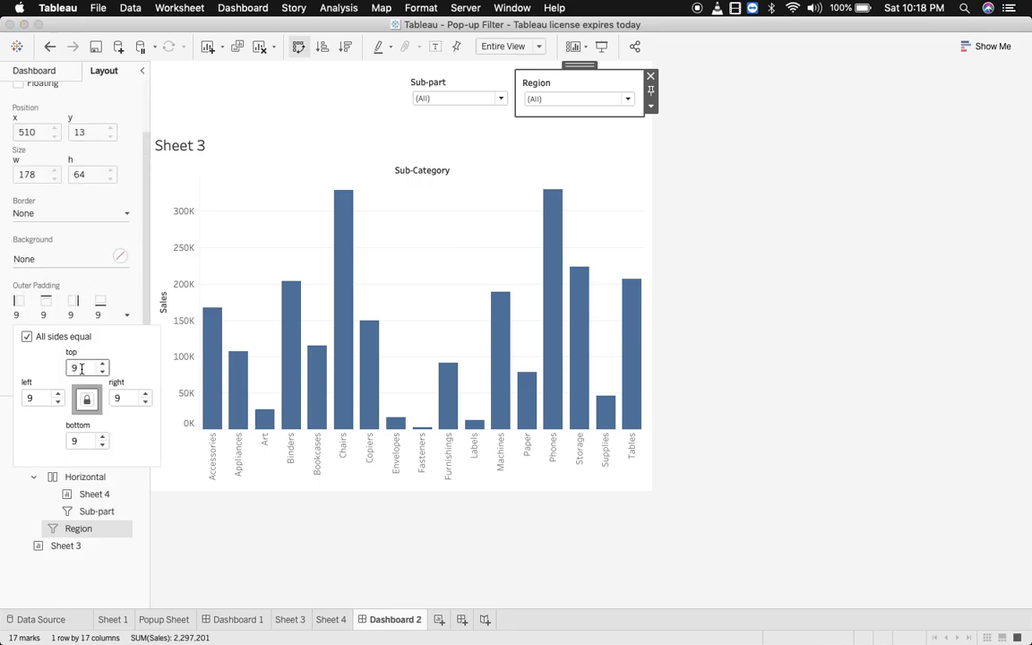
click(680, 287)
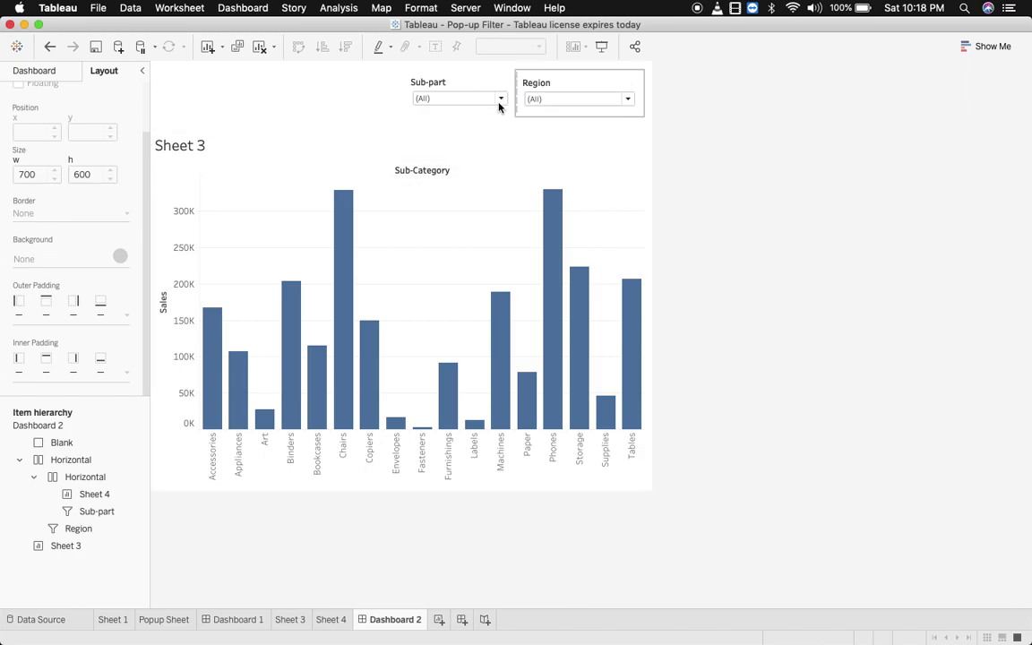
- Float the blank box at the top, shrink its height to 67, and give it a white 100% background
drag(402, 108, 380, 154)
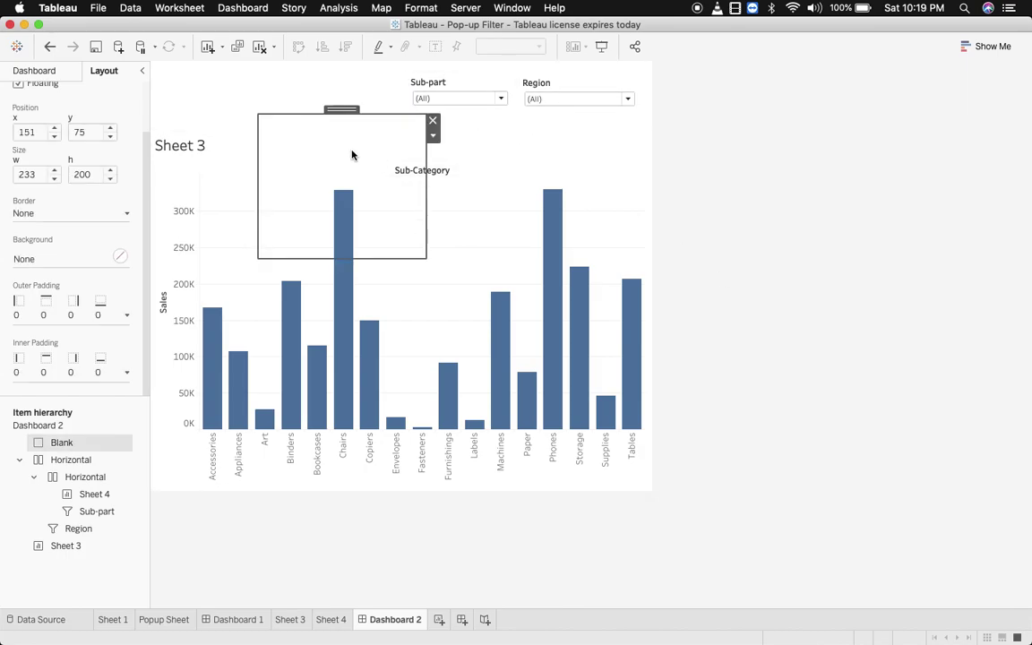
drag(344, 108, 339, 68)
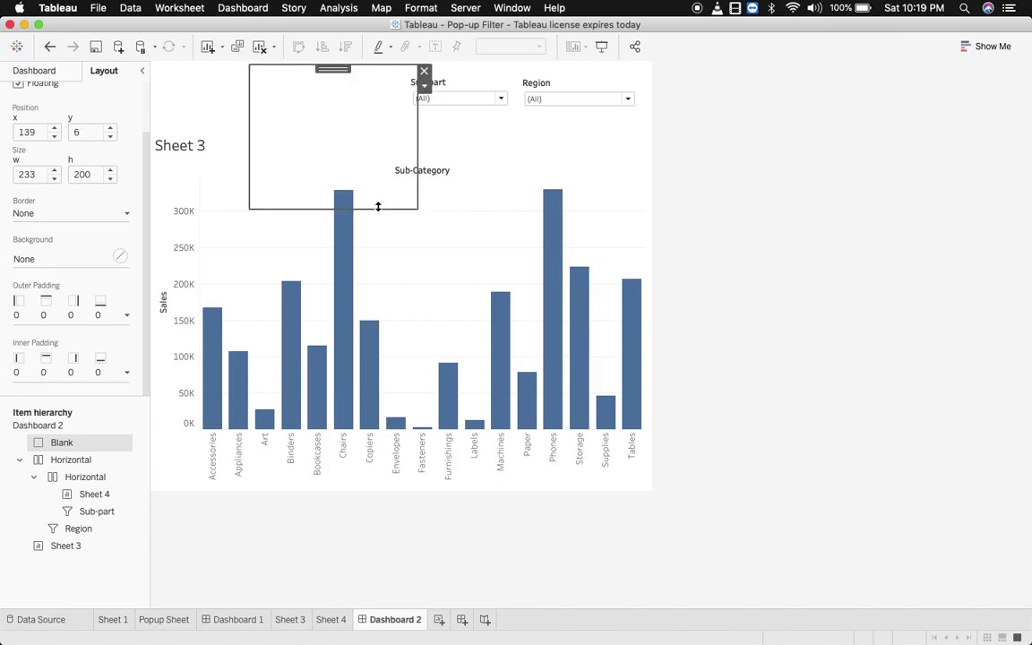
drag(378, 208, 378, 113)
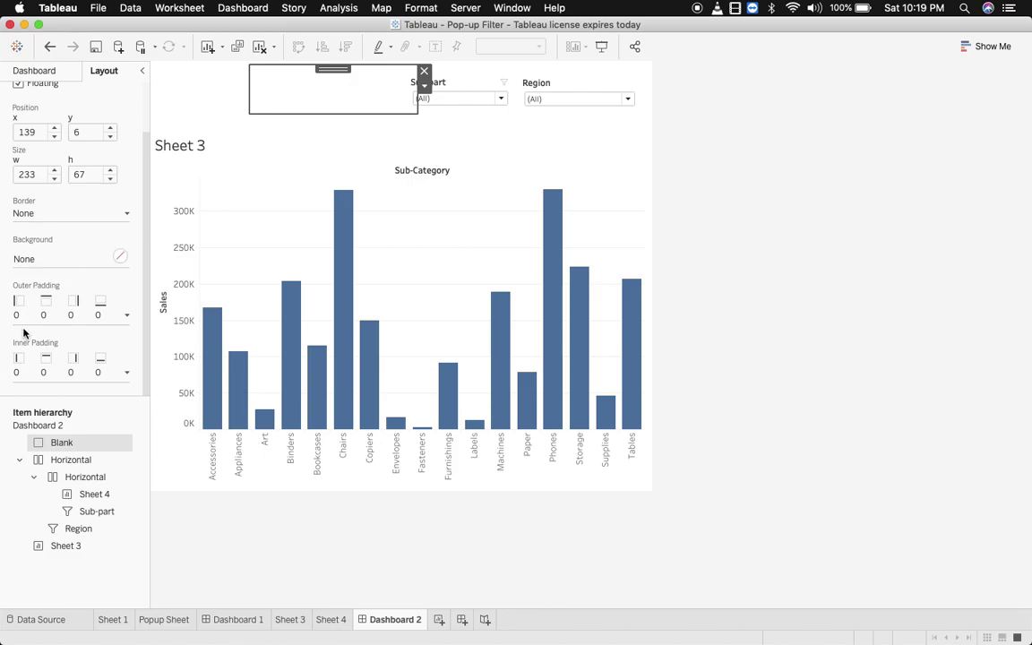
click(24, 260)
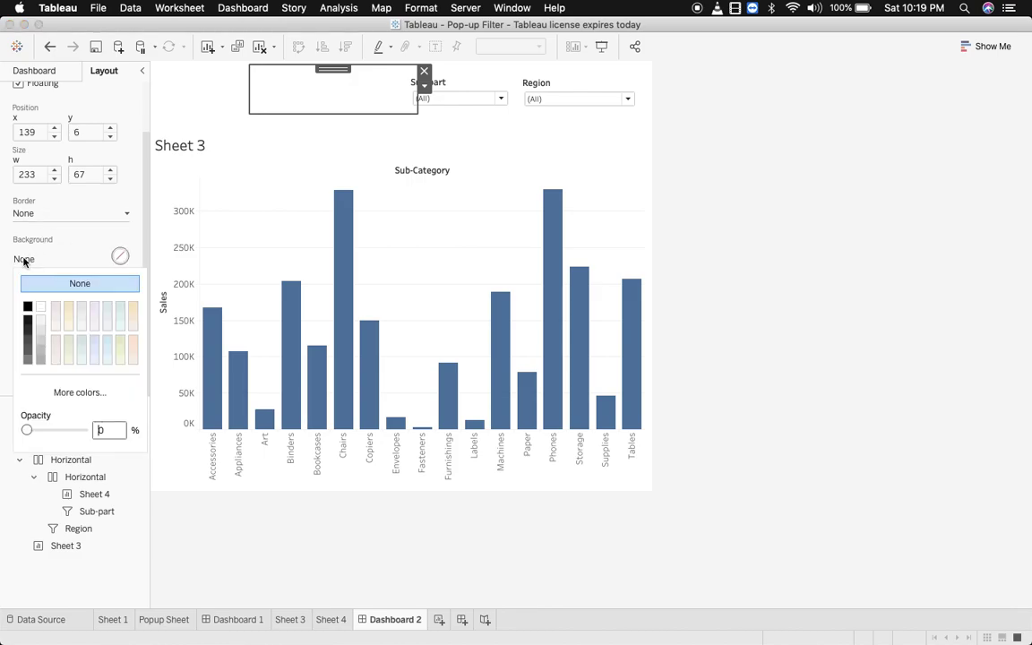
click(41, 310)
click(792, 239)
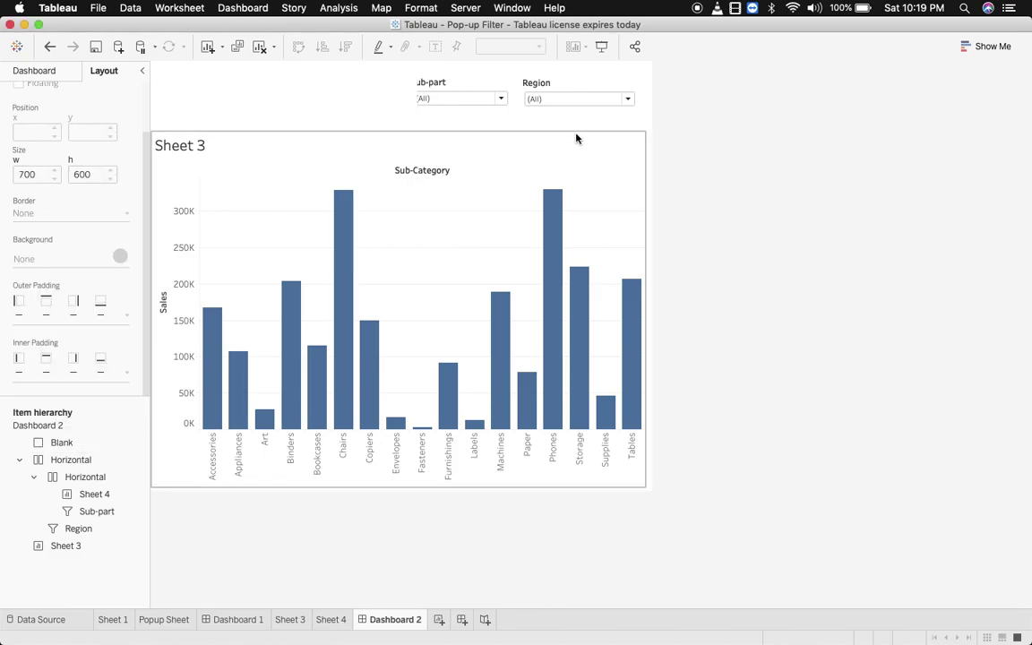
- Nudge the blank box slightly left and open the Region filter's value list
click(380, 96)
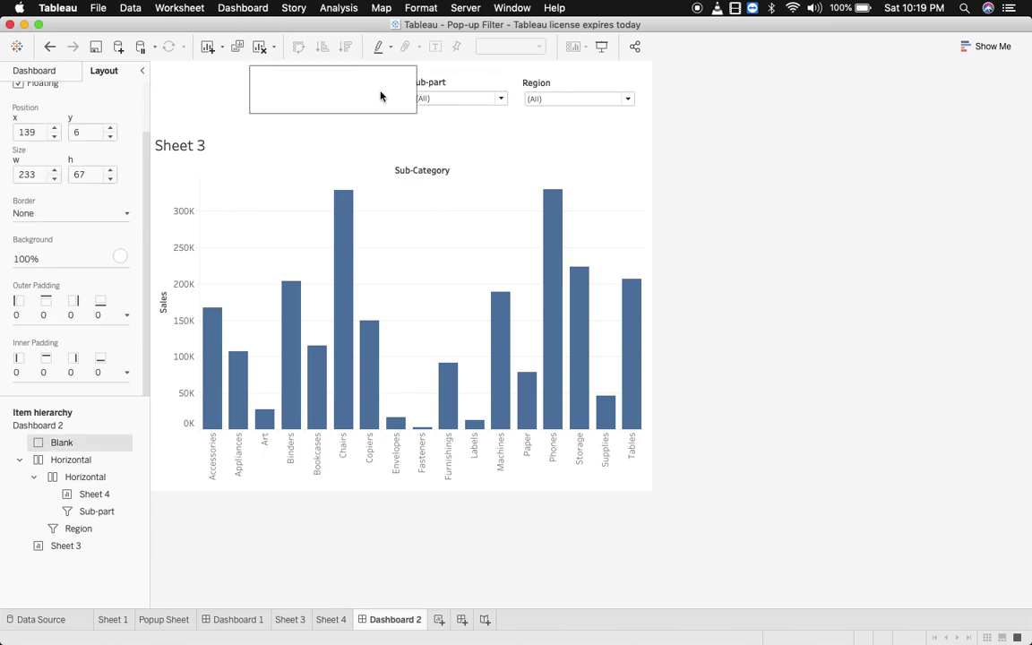
key(Left)
key(Left)
key(Left)
key(Left)
key(Left)
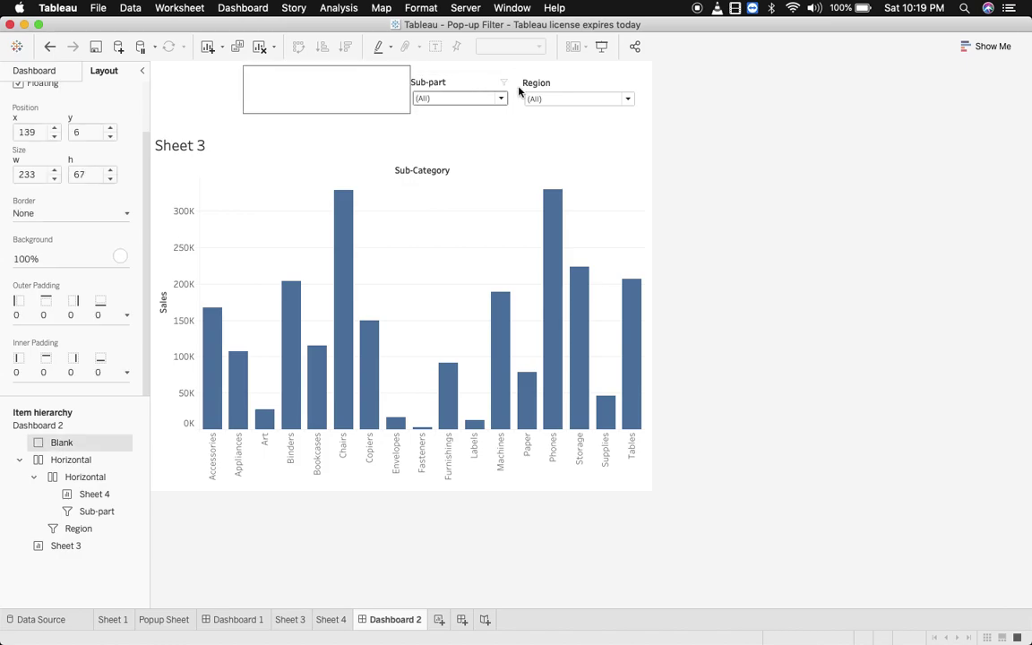
click(528, 100)
click(550, 101)
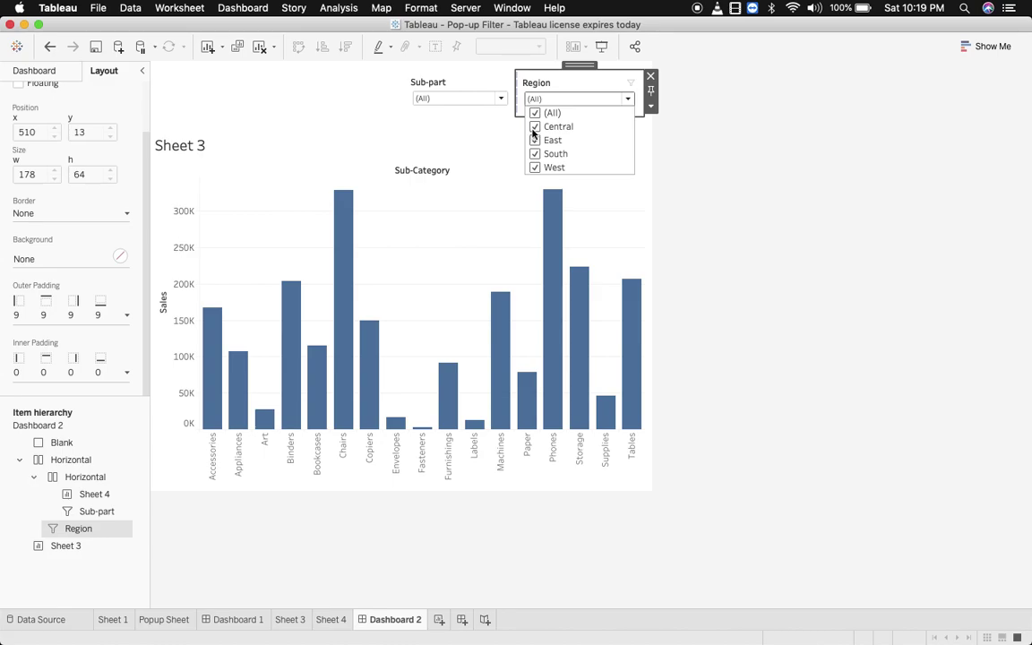
click(534, 133)
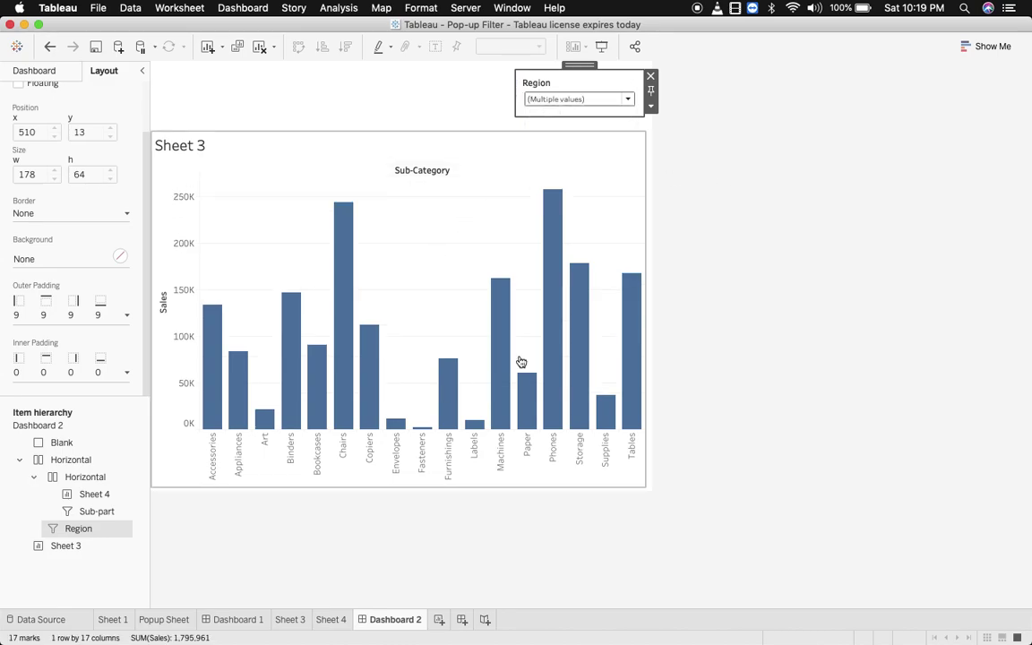
click(617, 99)
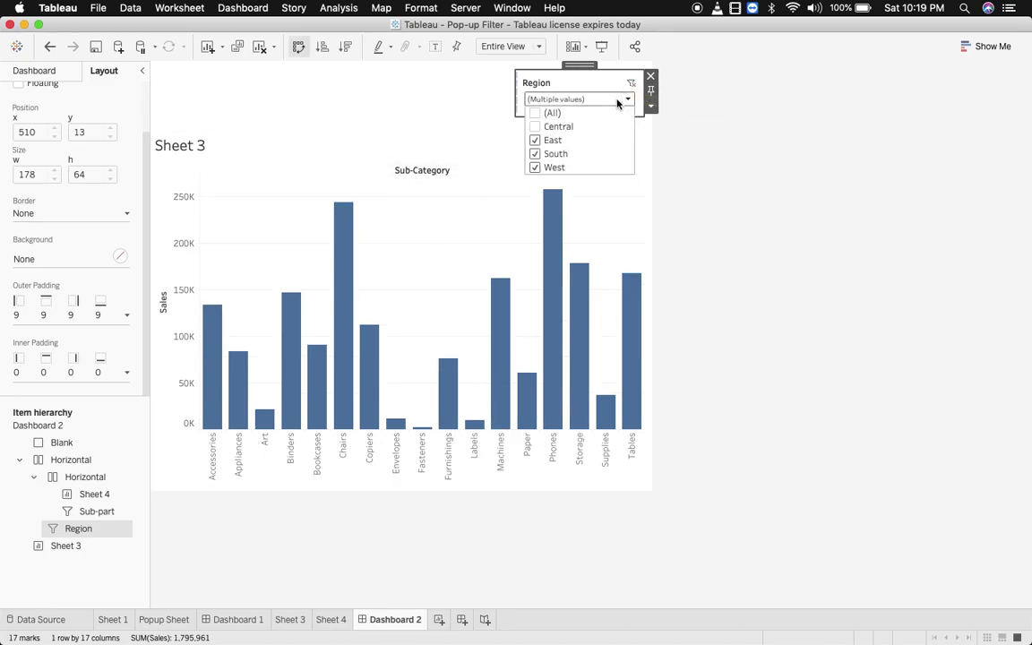
click(537, 129)
click(537, 128)
click(536, 129)
click(714, 157)
click(715, 156)
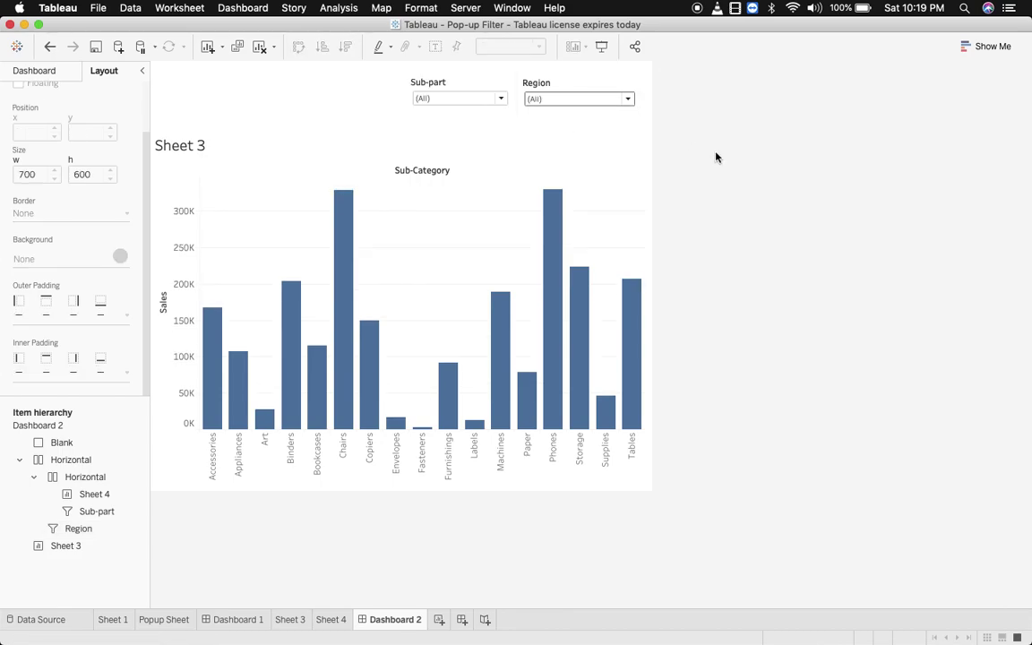